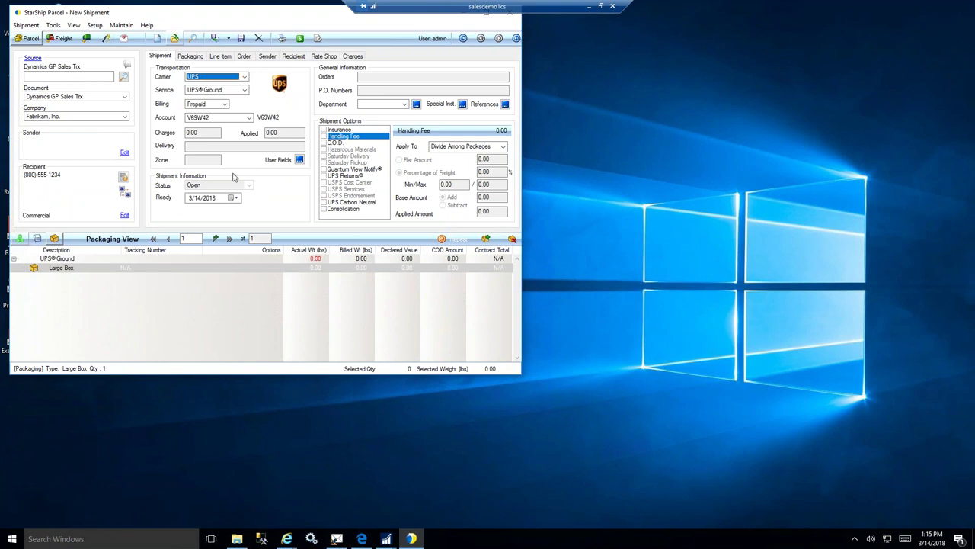
# - Open the search for Dynamics GP sales transactions and clear the batch ID filter to list all documents
pyautogui.click(43, 77)
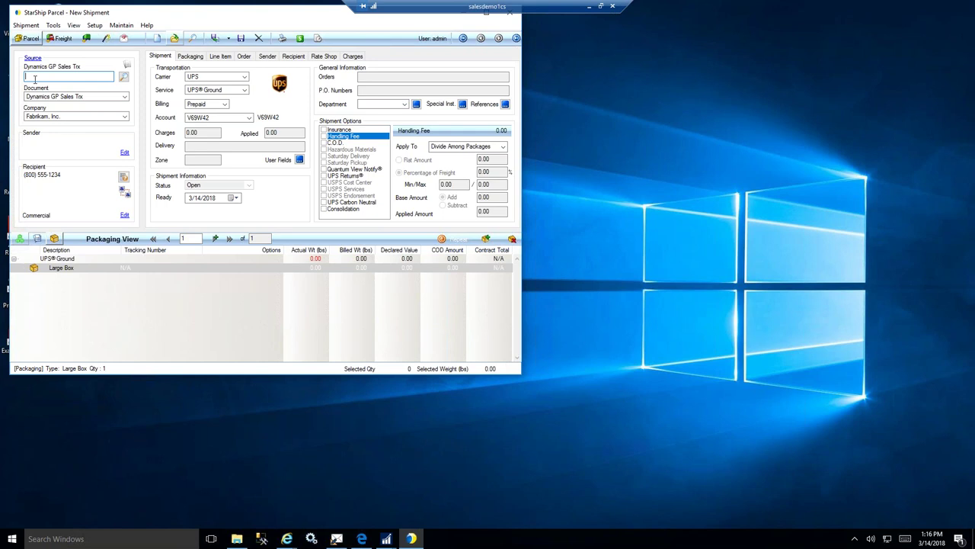
pyautogui.click(125, 79)
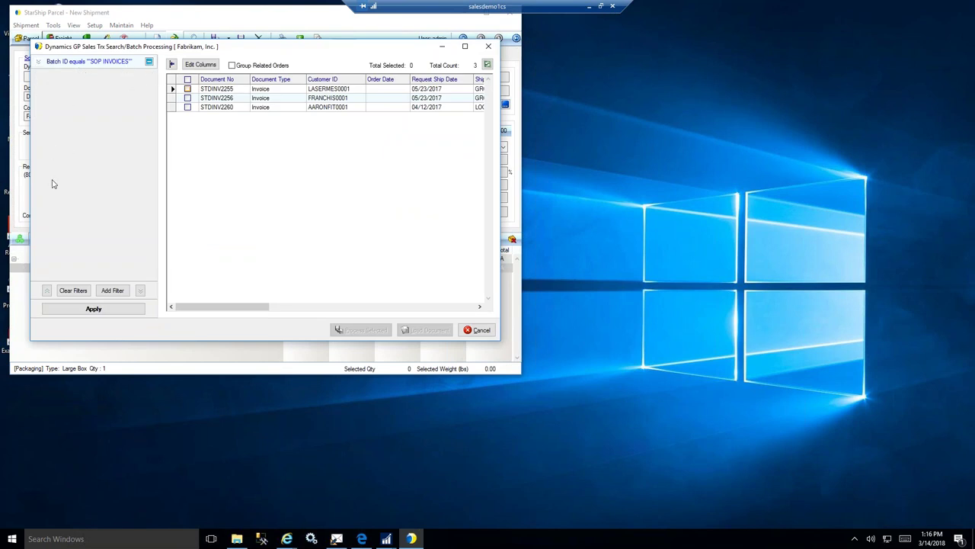
pyautogui.click(70, 294)
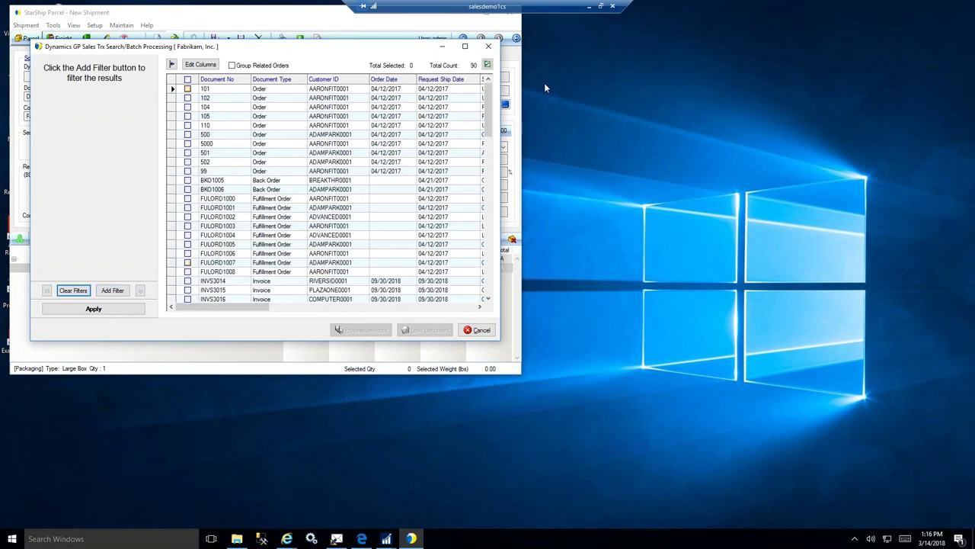
pyautogui.click(488, 128)
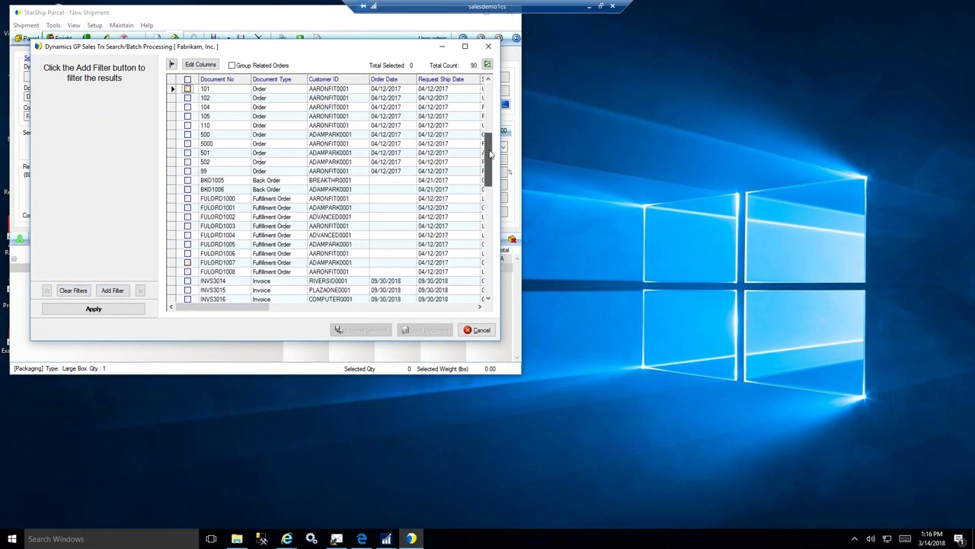
# - Check which columns the document list can display and which fields are available for filtering it
pyautogui.click(201, 64)
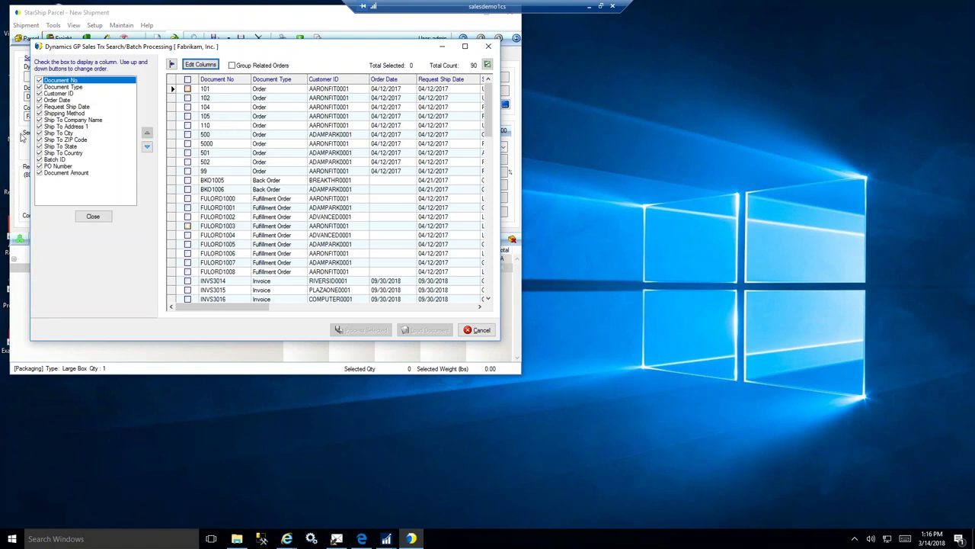
pyautogui.click(93, 216)
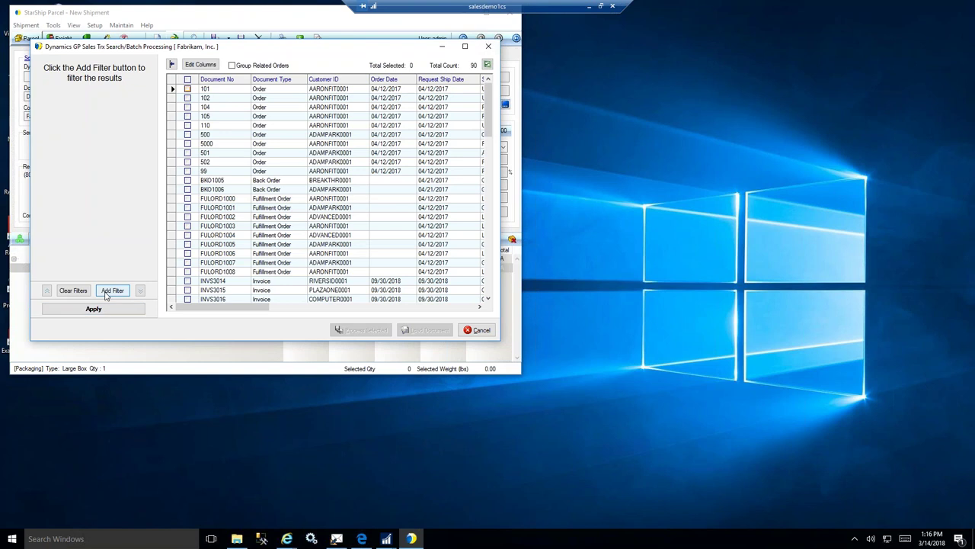
pyautogui.click(111, 291)
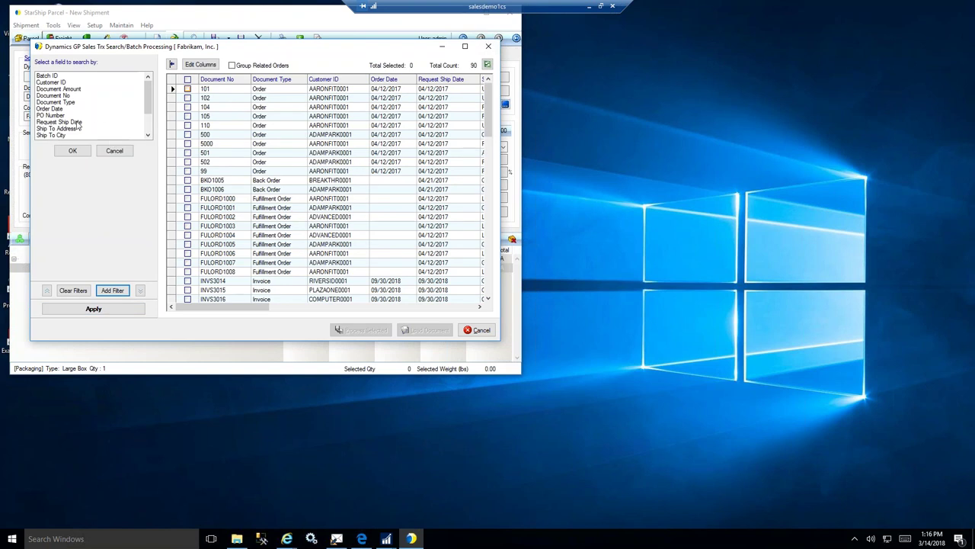
# - Load order 101 from the search results into the shipment, discarding the current unsaved shipment
pyautogui.click(314, 92)
pyautogui.doubleClick(296, 91)
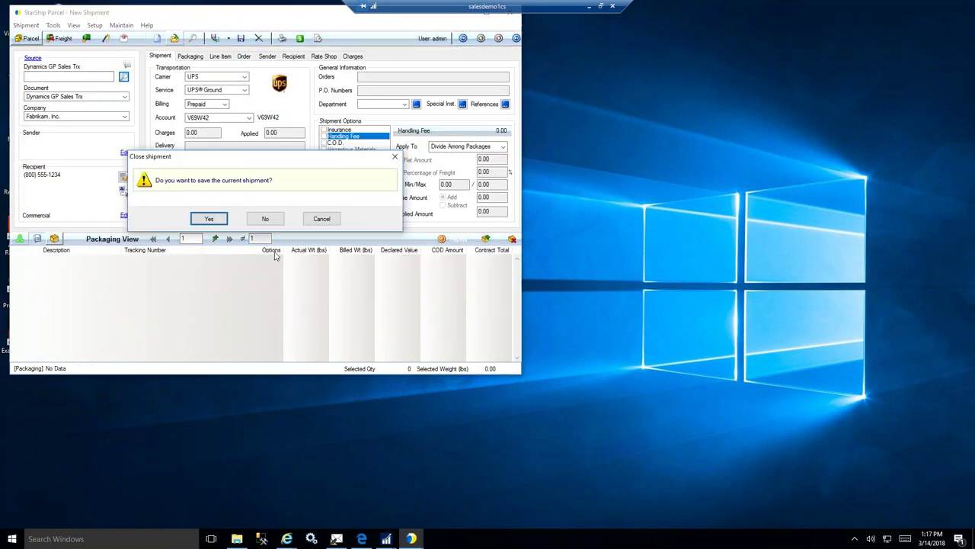
pyautogui.click(267, 219)
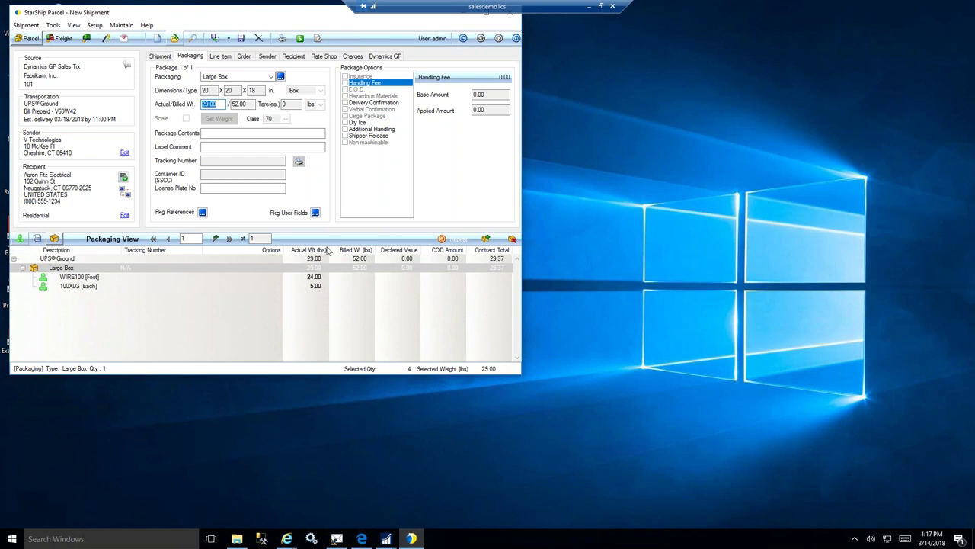
# - Review the shipment's available carriers, UPS services and billing types, keeping UPS, UPS Ground and Prepaid
pyautogui.click(162, 58)
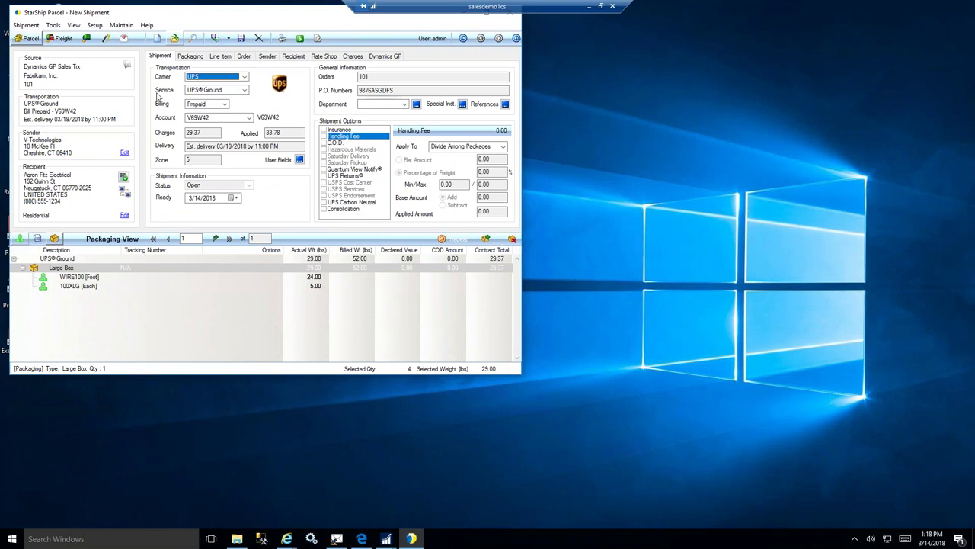
pyautogui.click(245, 77)
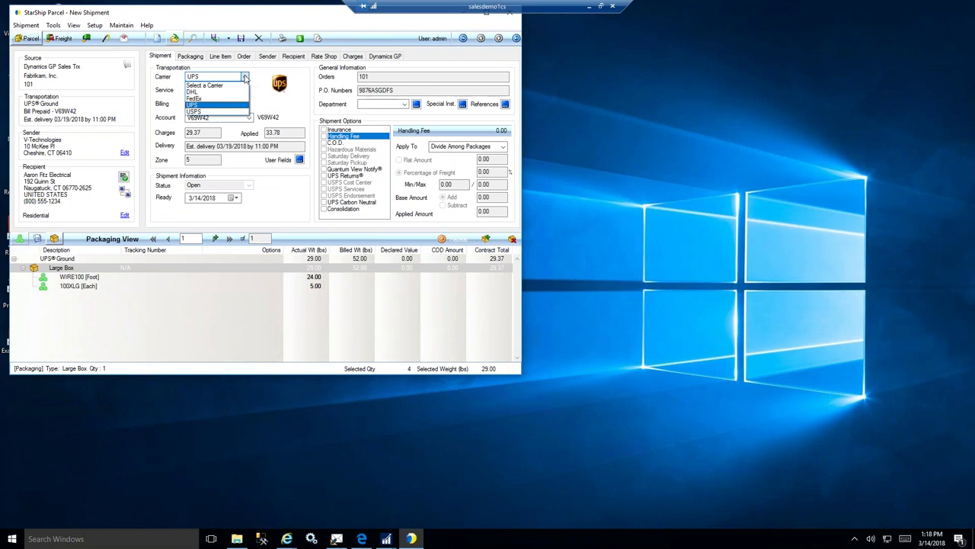
pyautogui.click(244, 77)
pyautogui.click(246, 90)
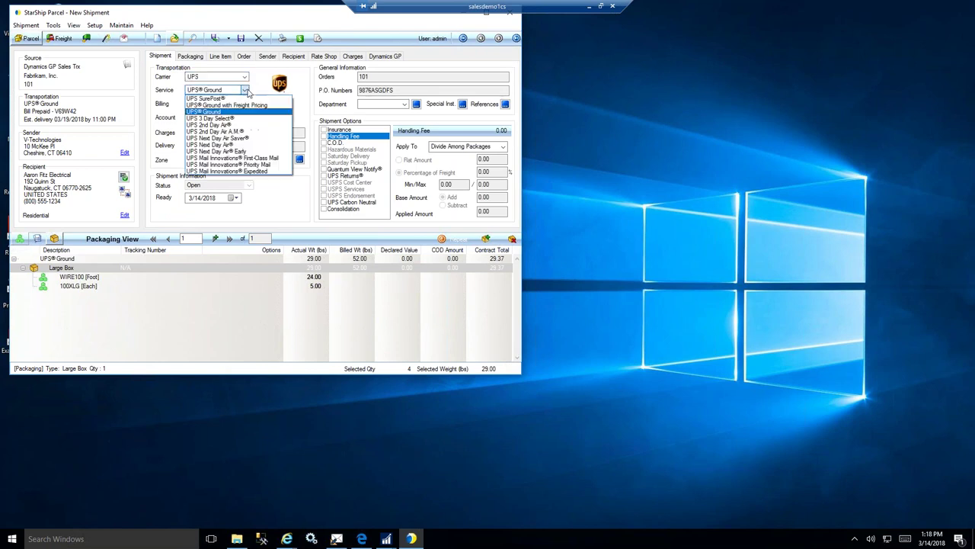
pyautogui.click(247, 90)
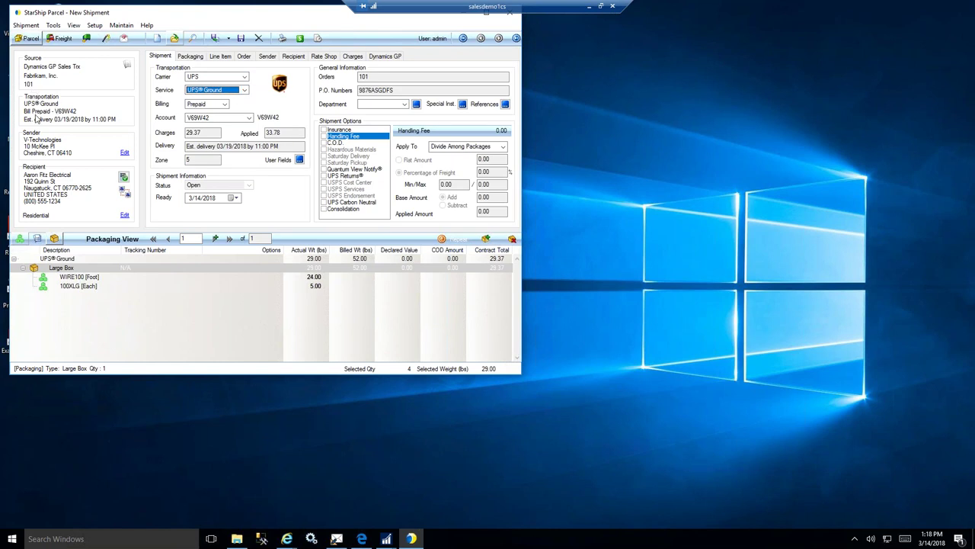
pyautogui.click(225, 105)
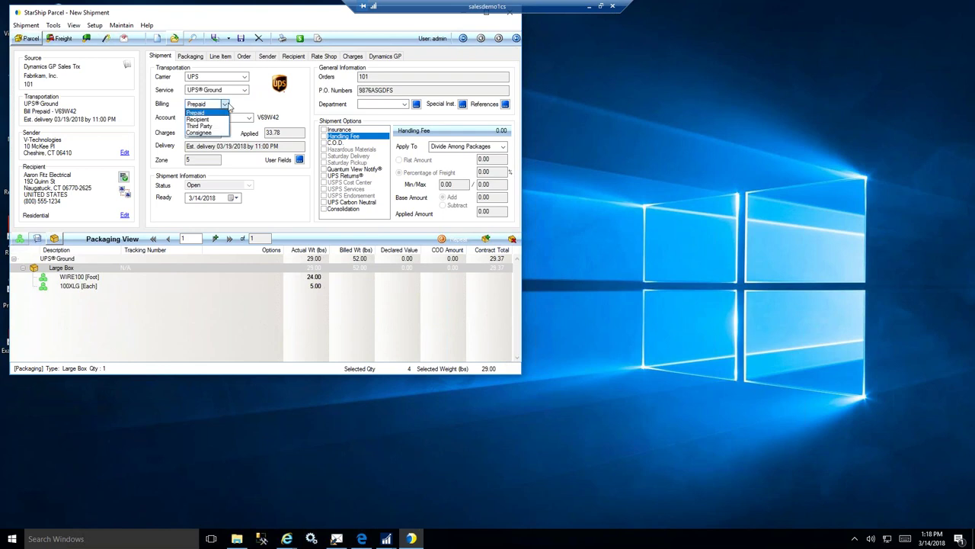
pyautogui.click(214, 112)
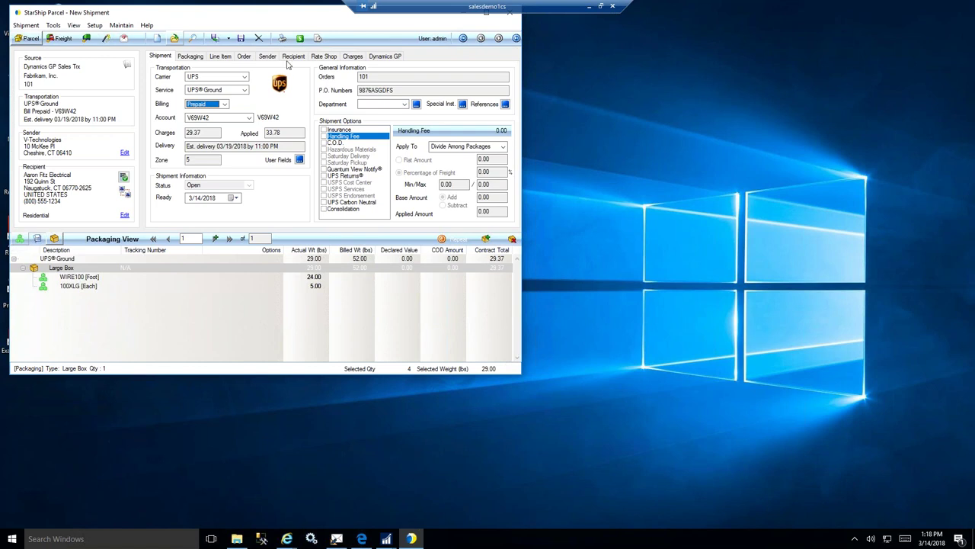
# - Review the sender's saved address IDs and carrier accounts, and open the recipient's details
pyautogui.click(266, 57)
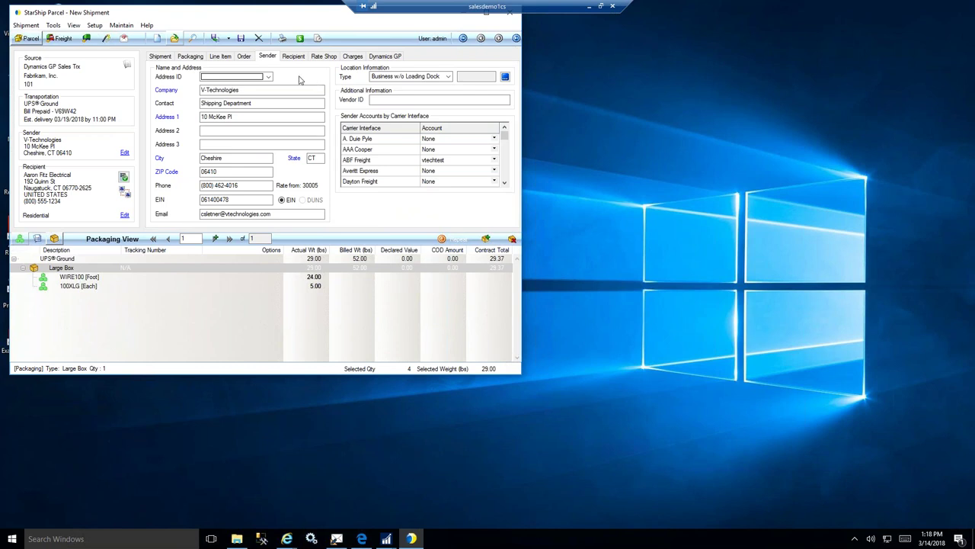
pyautogui.click(269, 77)
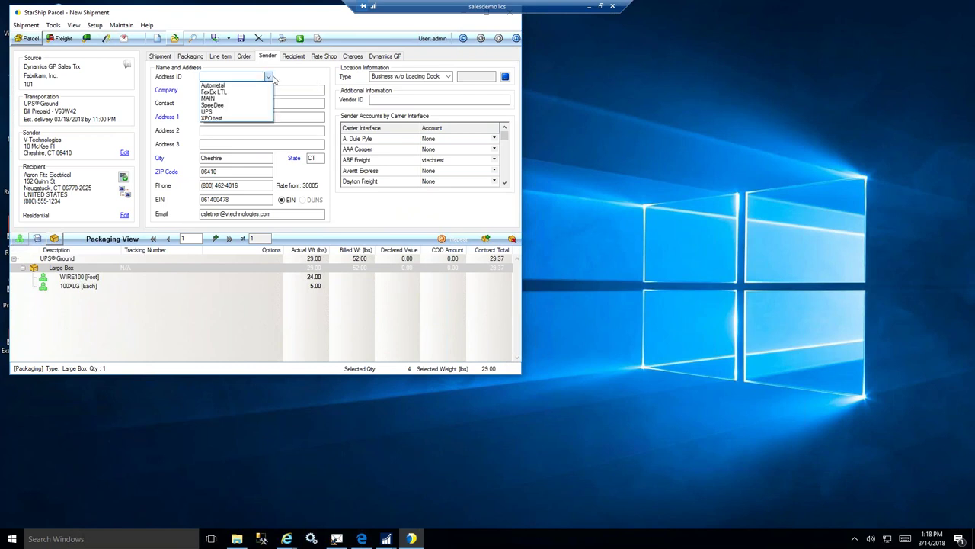
pyautogui.click(288, 80)
pyautogui.click(505, 184)
pyautogui.click(504, 184)
pyautogui.click(504, 184)
pyautogui.click(504, 183)
pyautogui.click(493, 181)
pyautogui.click(450, 203)
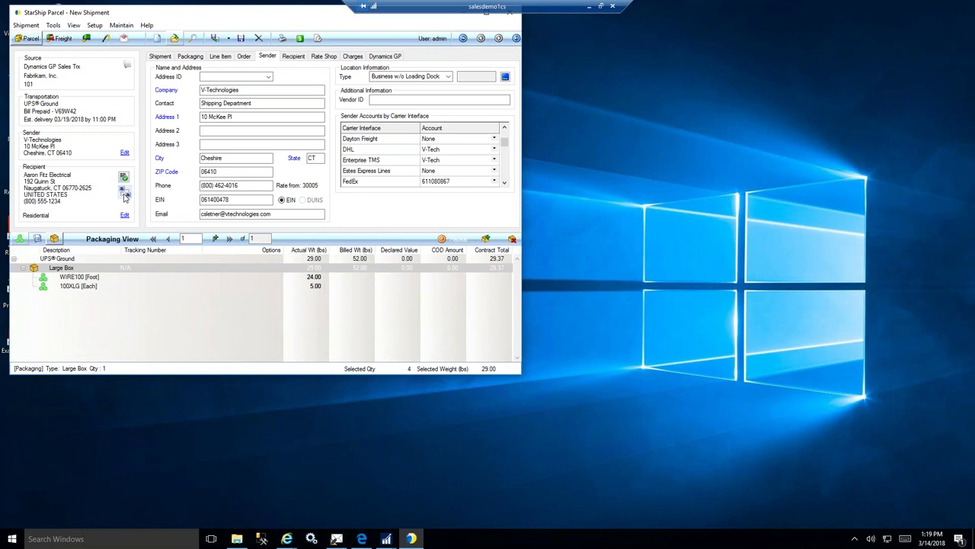
pyautogui.click(125, 215)
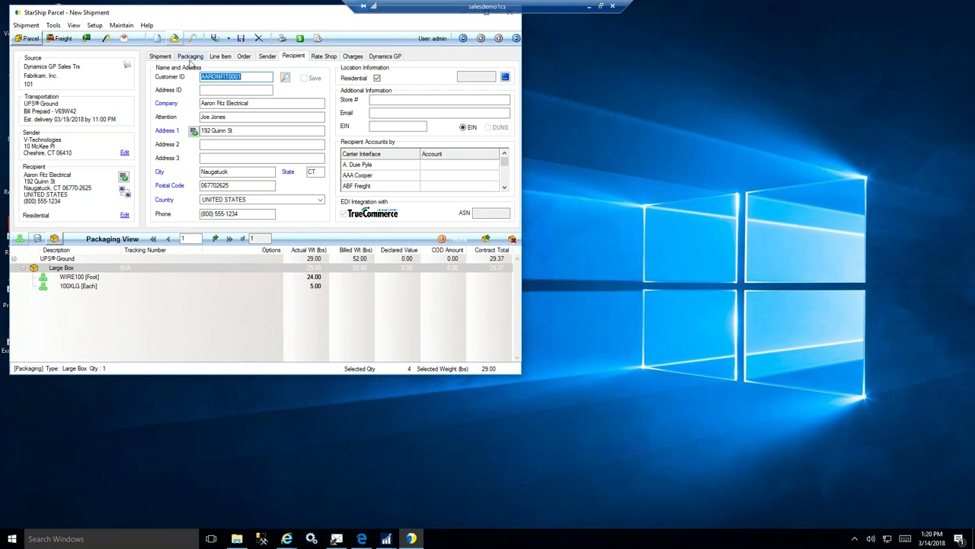
# - Inspect the Large Box definition in the packaging maintenance list and leave without making changes
pyautogui.click(190, 56)
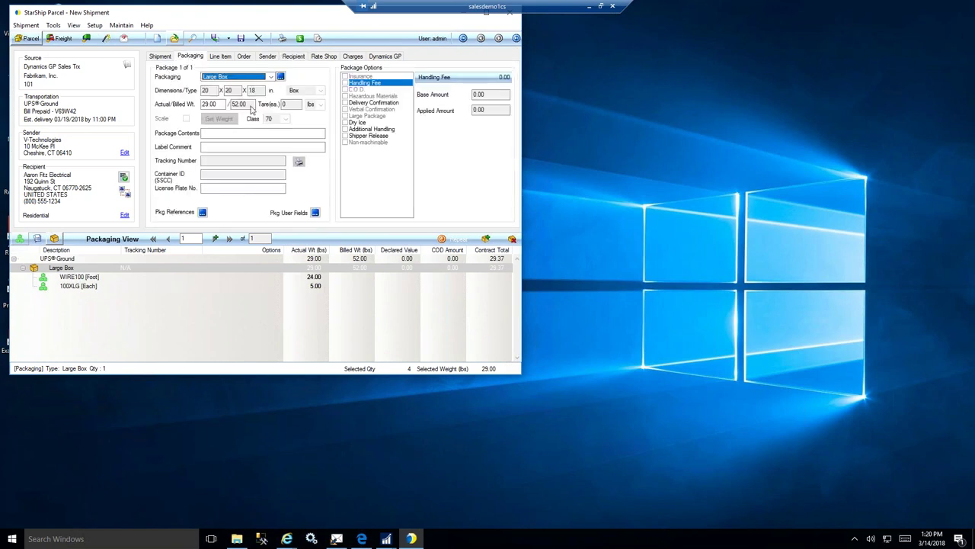
pyautogui.click(281, 78)
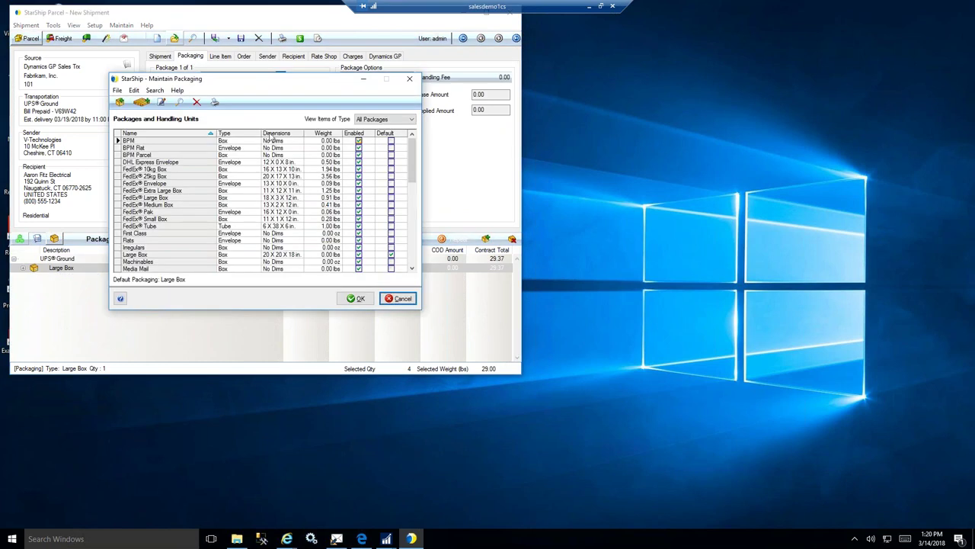
pyautogui.doubleClick(149, 257)
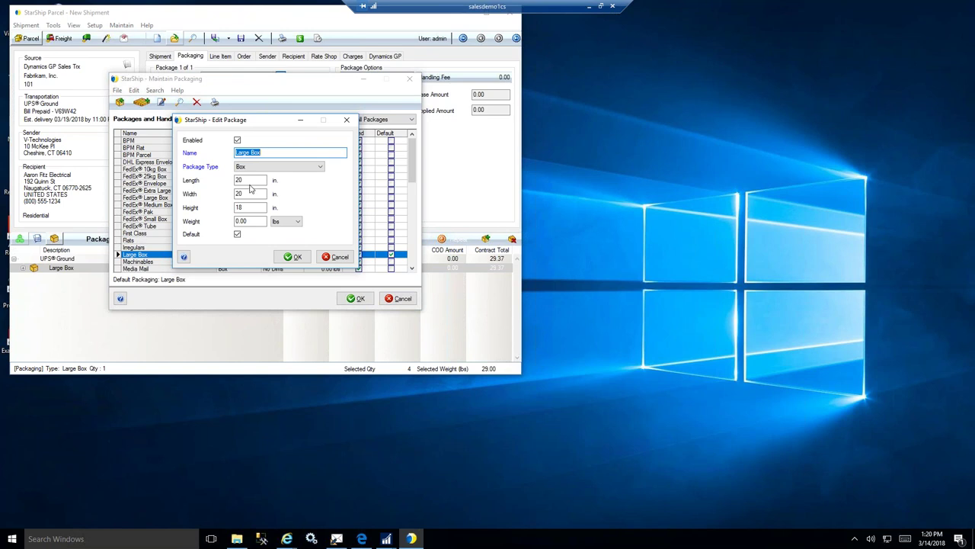
pyautogui.click(339, 258)
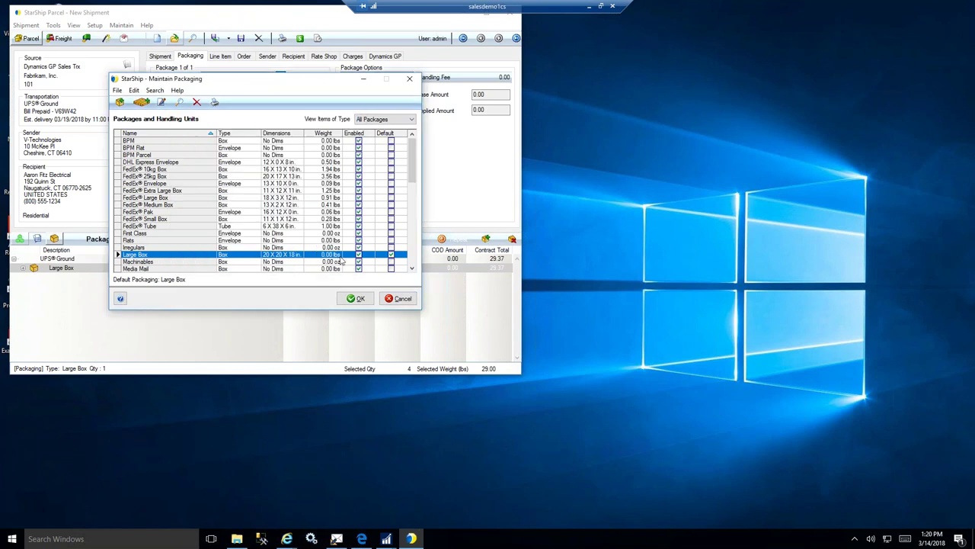
pyautogui.click(399, 298)
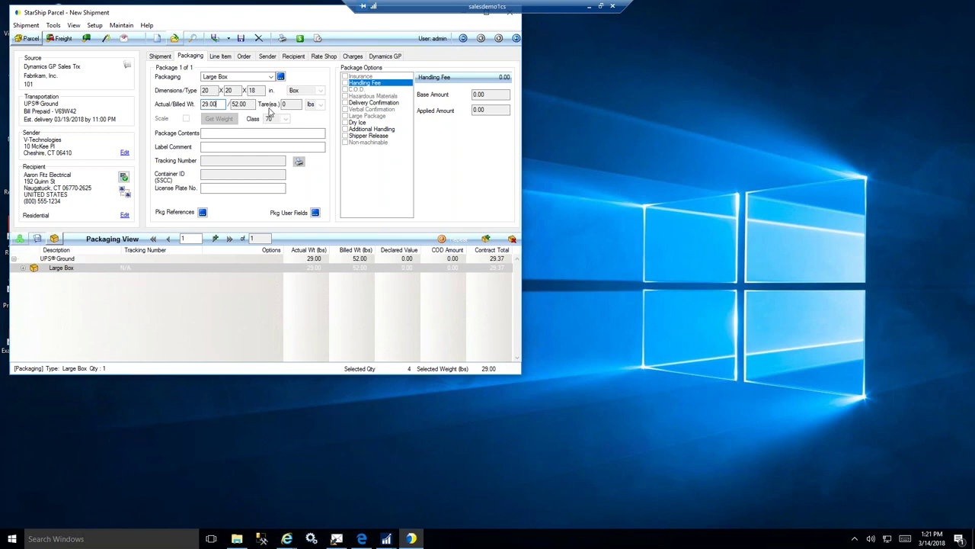
# - Expand the Large Box to list its items and view the Repeat Package options without applying them
pyautogui.rightClick(46, 270)
pyautogui.click(104, 276)
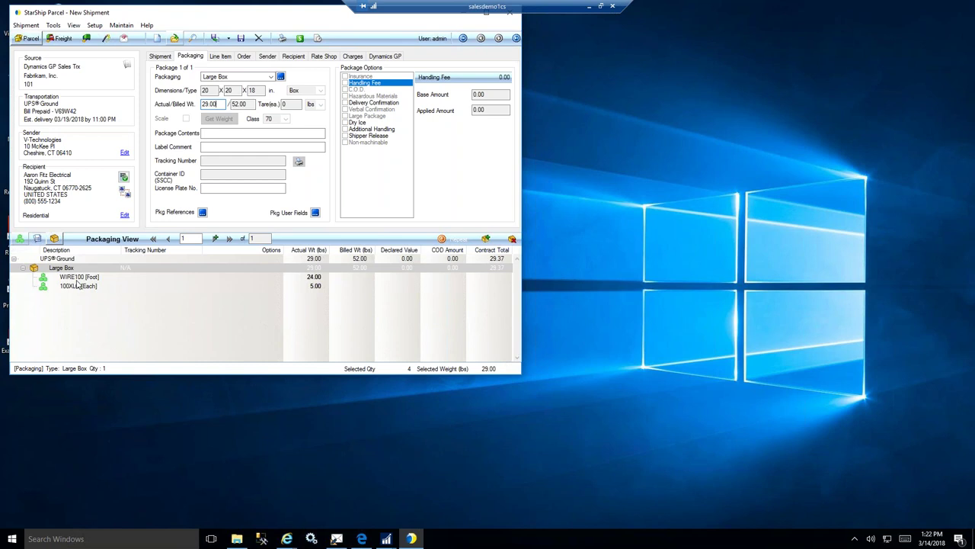
pyautogui.click(217, 239)
pyautogui.click(442, 240)
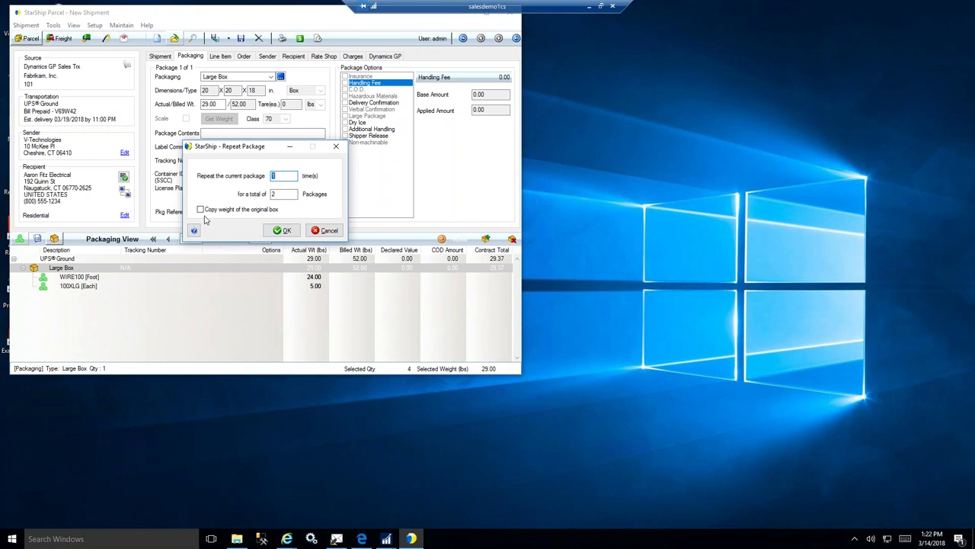
pyautogui.click(328, 231)
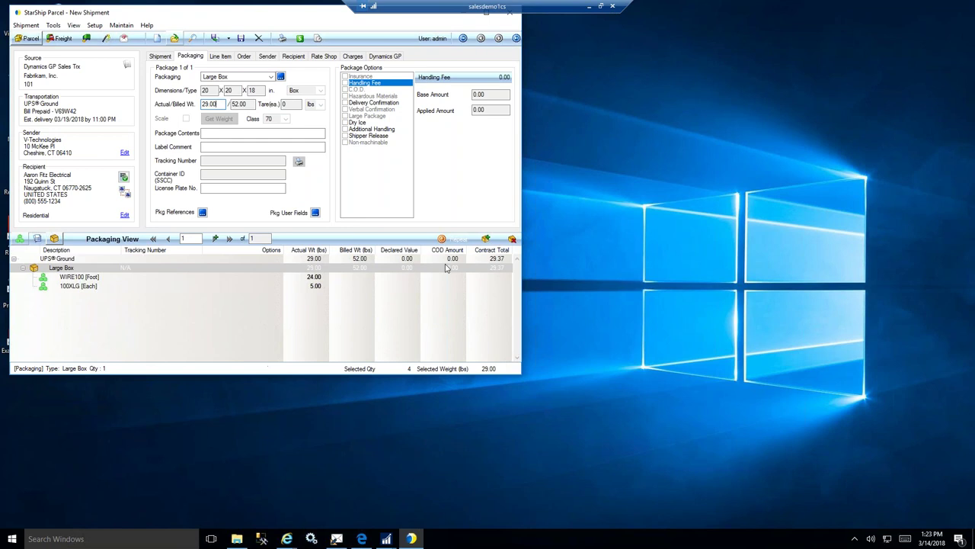
# - Add a second Large Box package to the shipment and move the 100XLG item into it
pyautogui.click(486, 238)
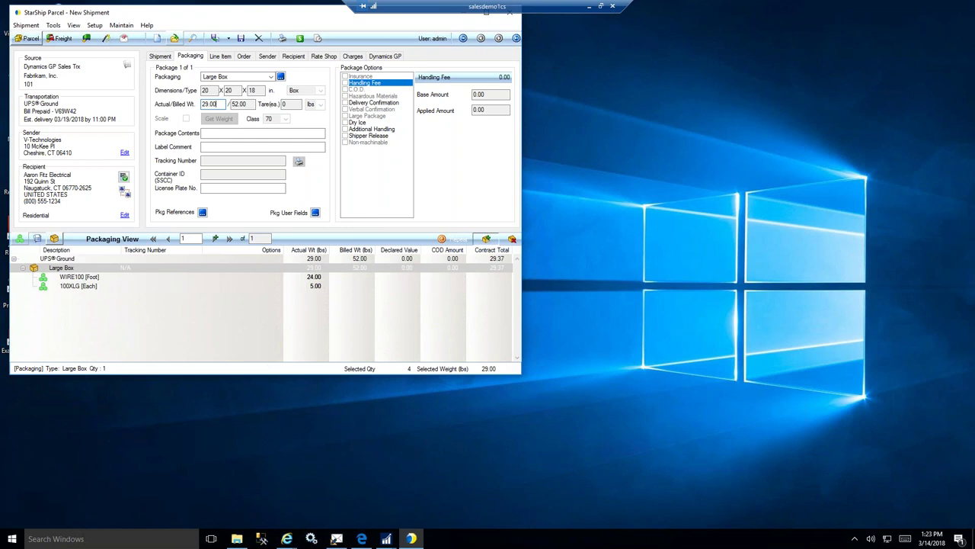
pyautogui.rightClick(55, 272)
pyautogui.click(67, 283)
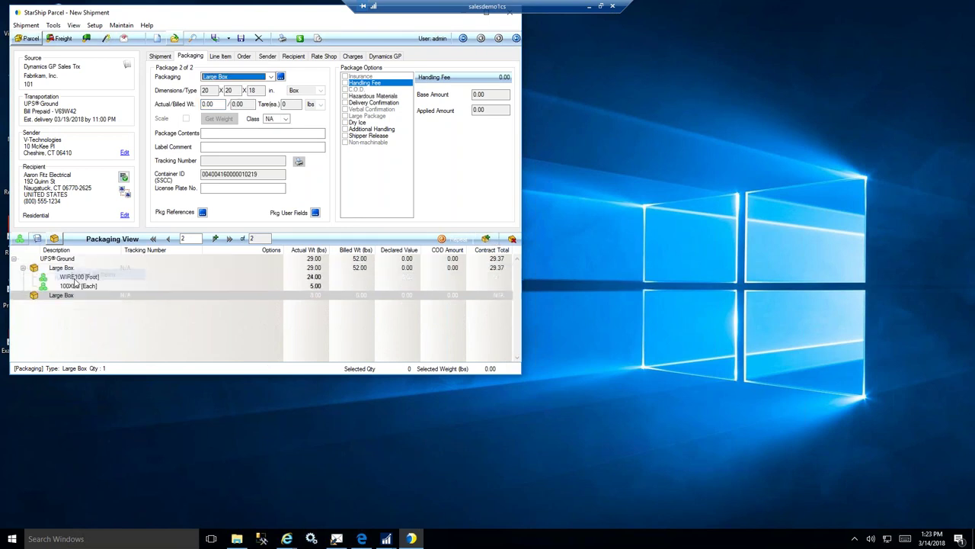
pyautogui.moveTo(65, 291); pyautogui.dragTo(66, 304)
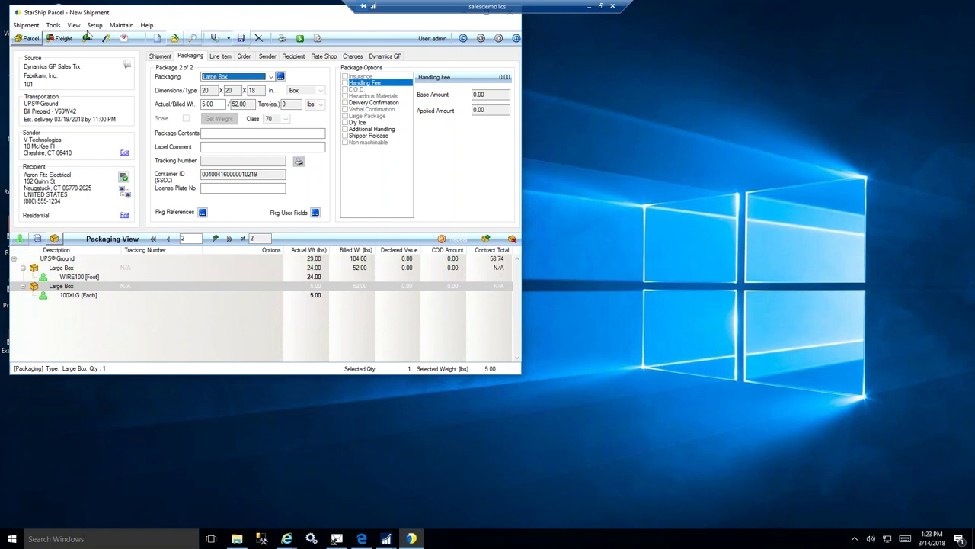
# - Look over the available shipment commands and locate the Ship / Process command
pyautogui.click(33, 27)
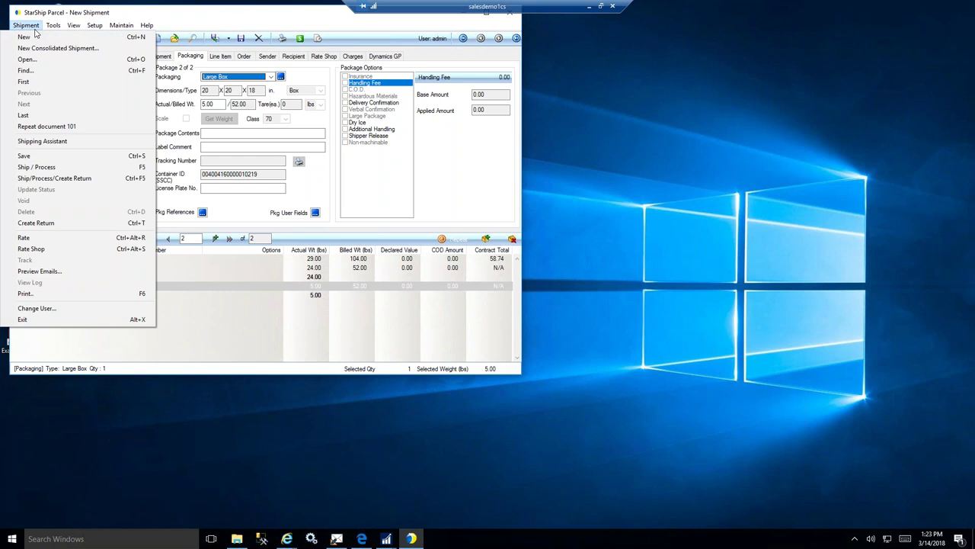
pyautogui.click(215, 15)
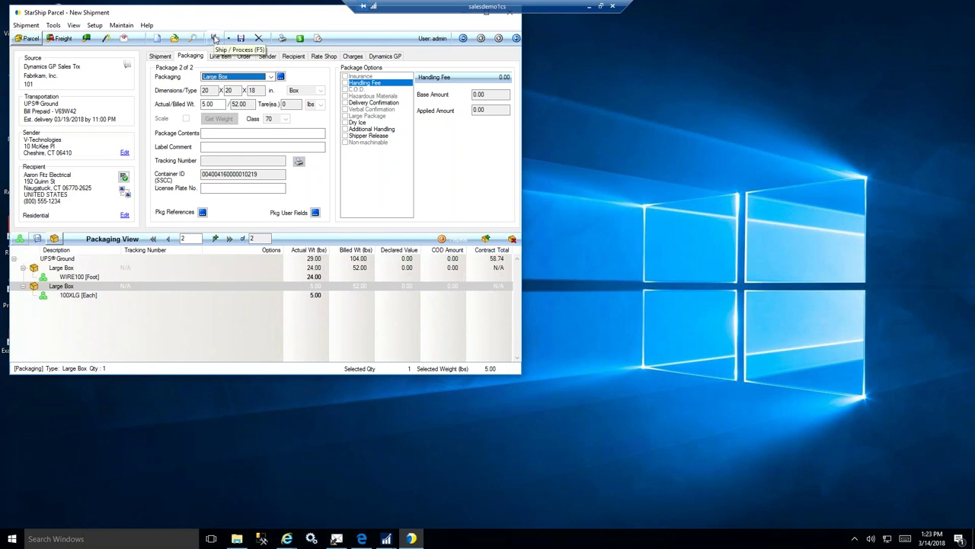
pyautogui.click(216, 39)
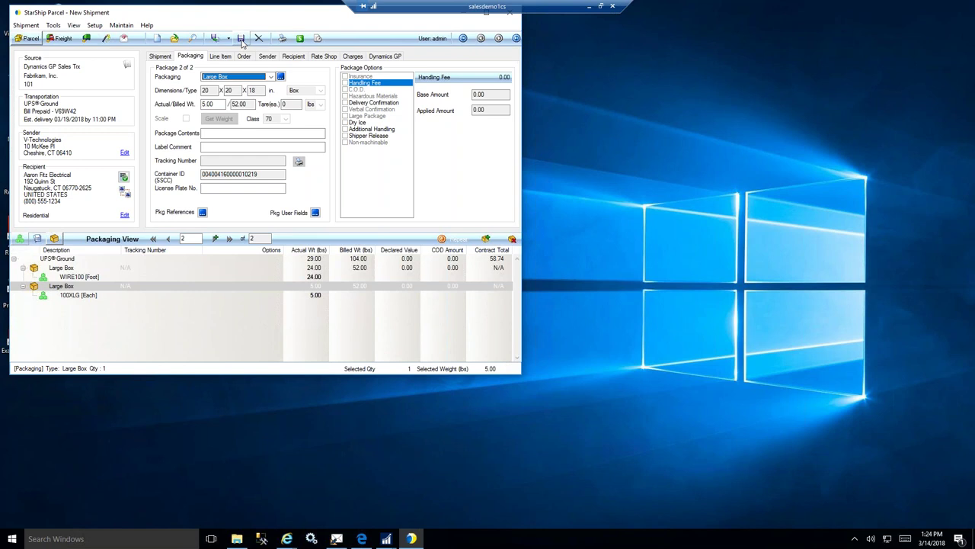
# - Review the shipment's ready date, special instructions and shipment user fields without changing them
pyautogui.click(159, 57)
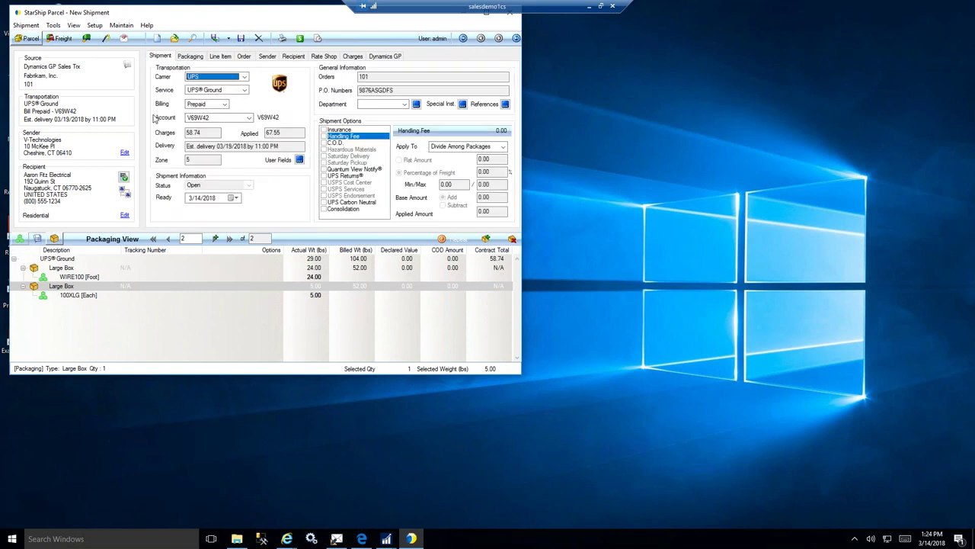
pyautogui.click(233, 197)
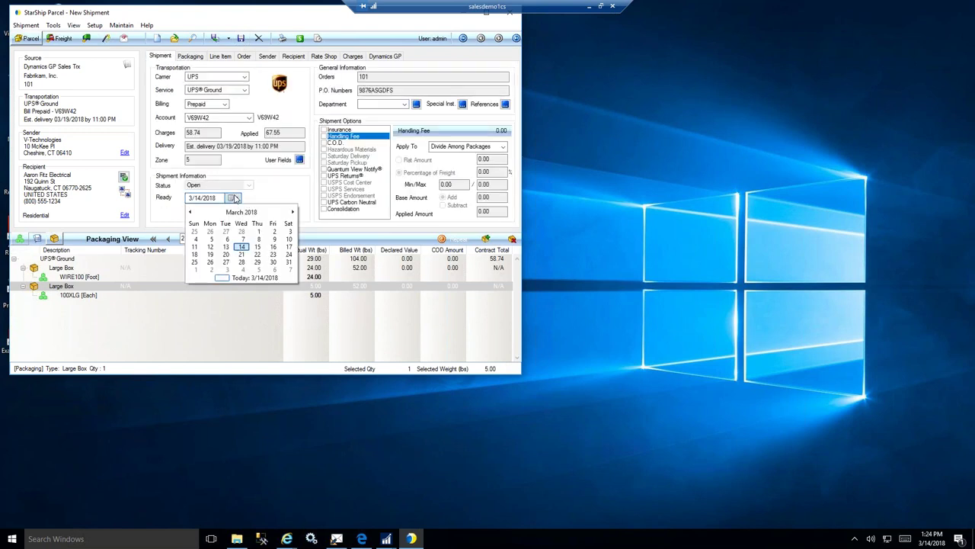
pyautogui.click(292, 199)
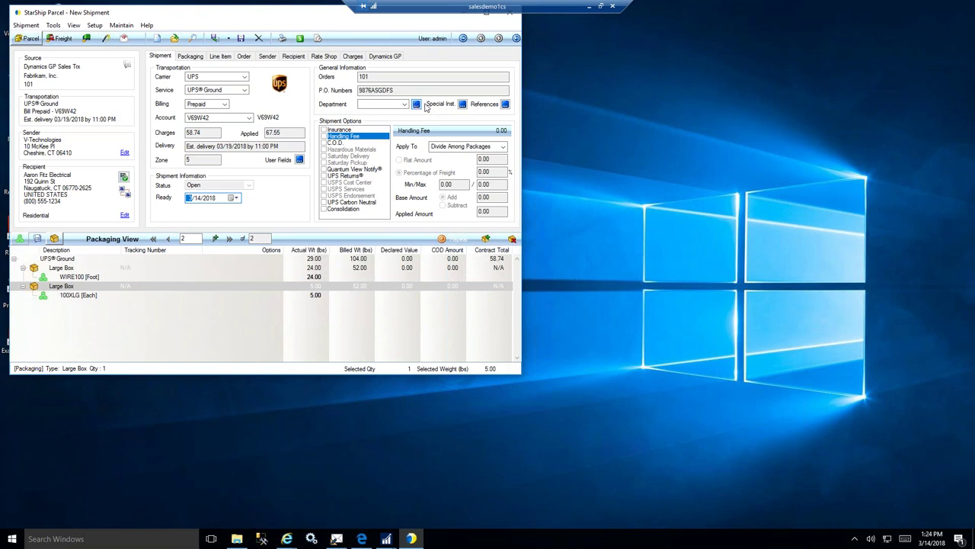
pyautogui.click(463, 104)
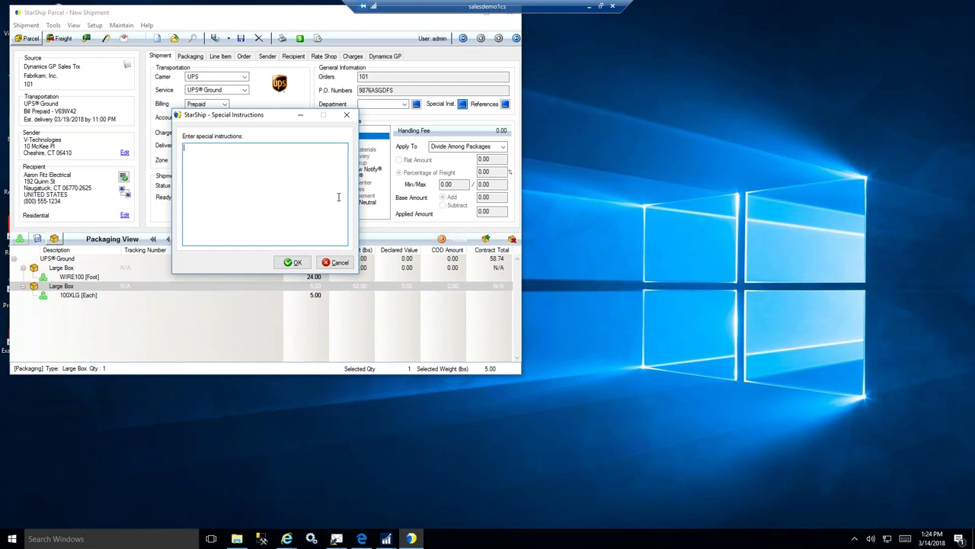
pyautogui.click(329, 262)
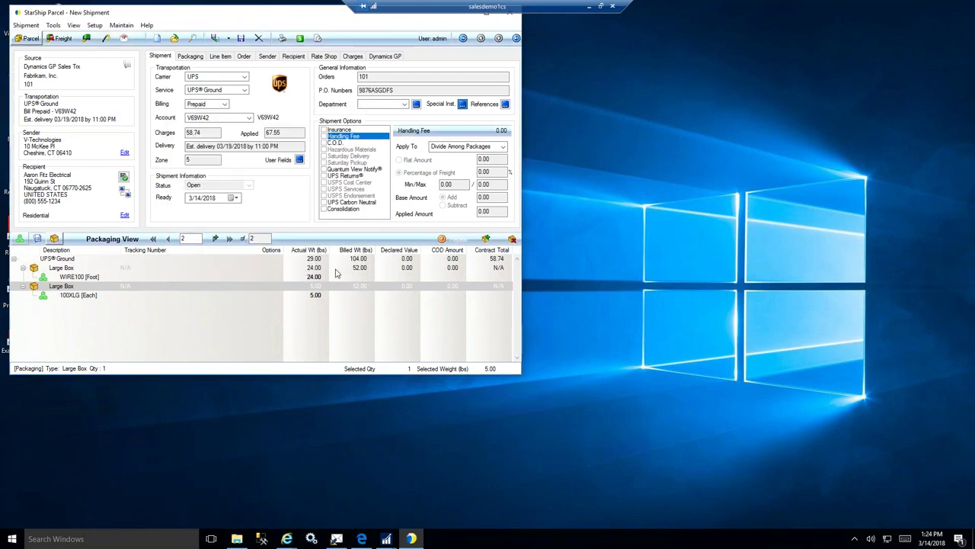
pyautogui.click(300, 160)
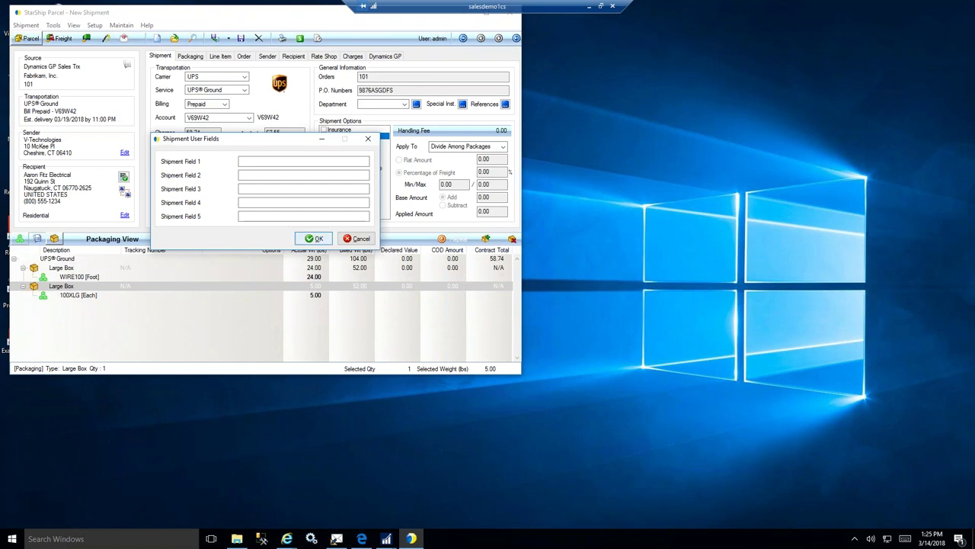
pyautogui.click(353, 243)
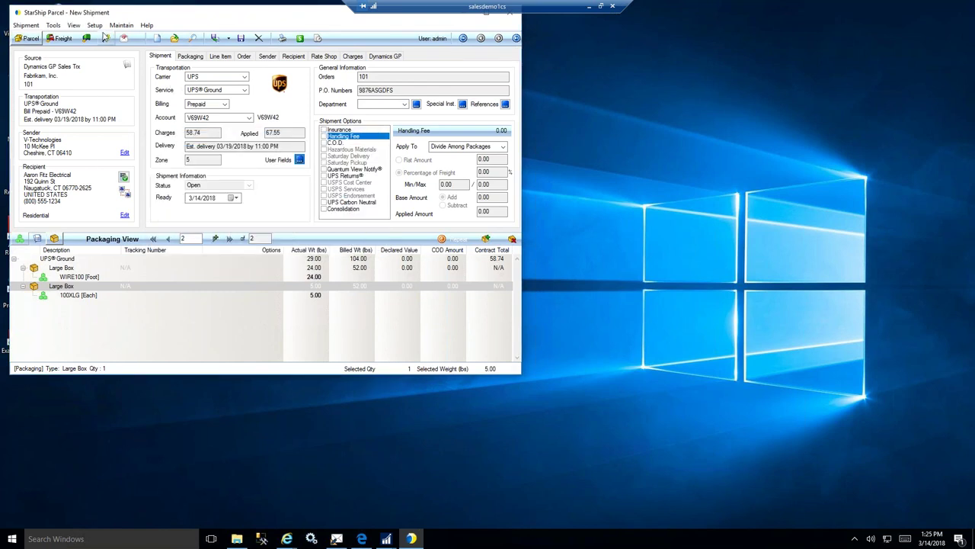
# - Examine the properties of Order Field 1 in the User Definable Fields preferences
pyautogui.click(94, 25)
pyautogui.press('Escape')
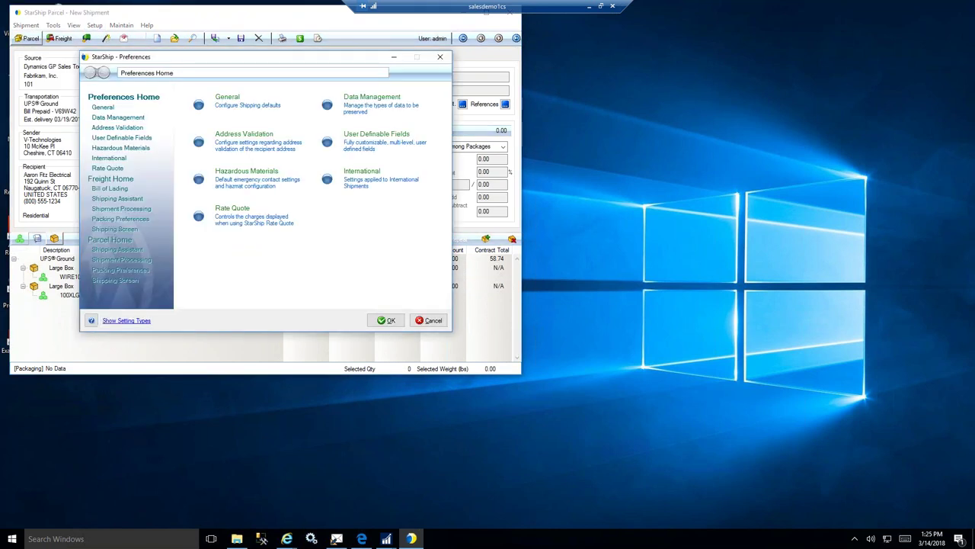
pyautogui.click(124, 138)
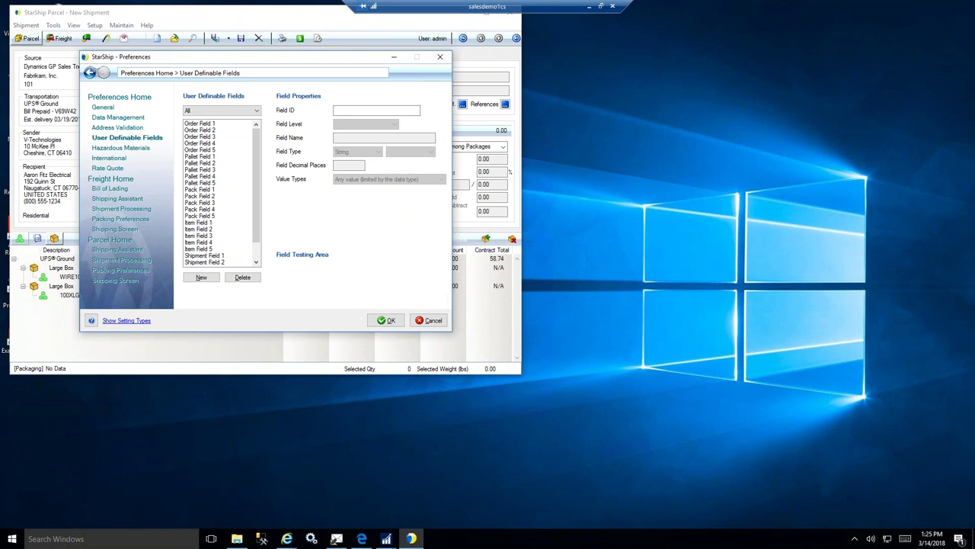
pyautogui.click(197, 124)
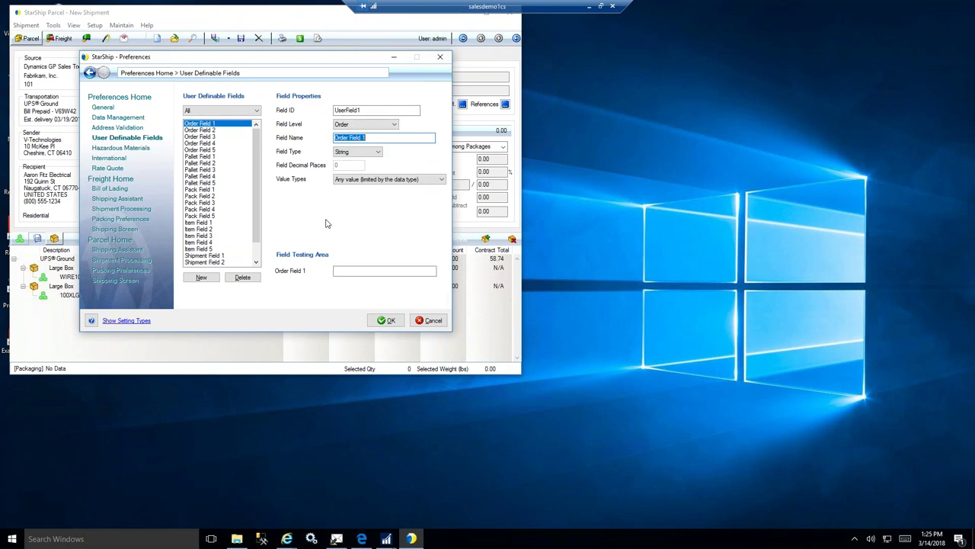
# - Try out a new Shipment-level user-definable field, view its available field types, and leave the preferences without saving
pyautogui.click(202, 277)
pyautogui.click(395, 124)
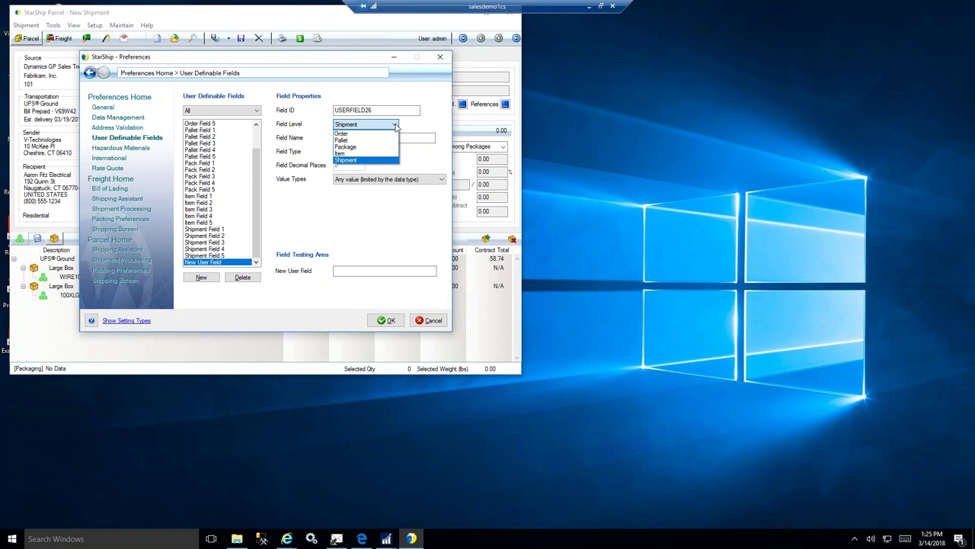
pyautogui.click(358, 160)
pyautogui.press('Tab')
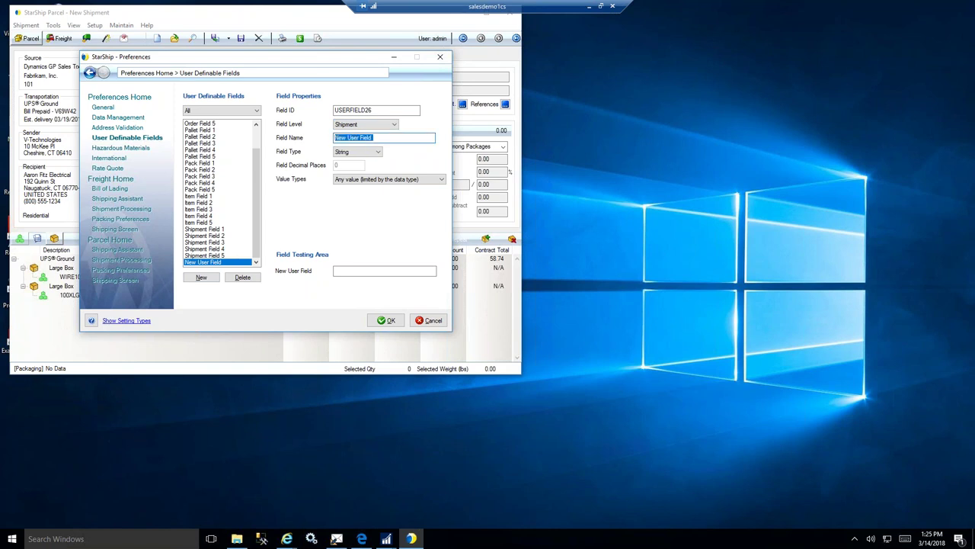
pyautogui.click(379, 153)
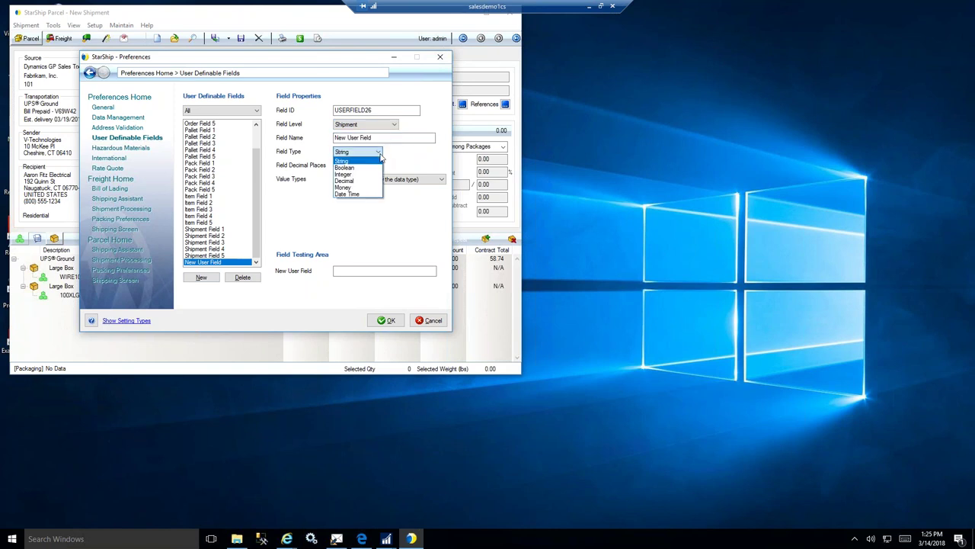
pyautogui.click(404, 160)
pyautogui.click(440, 57)
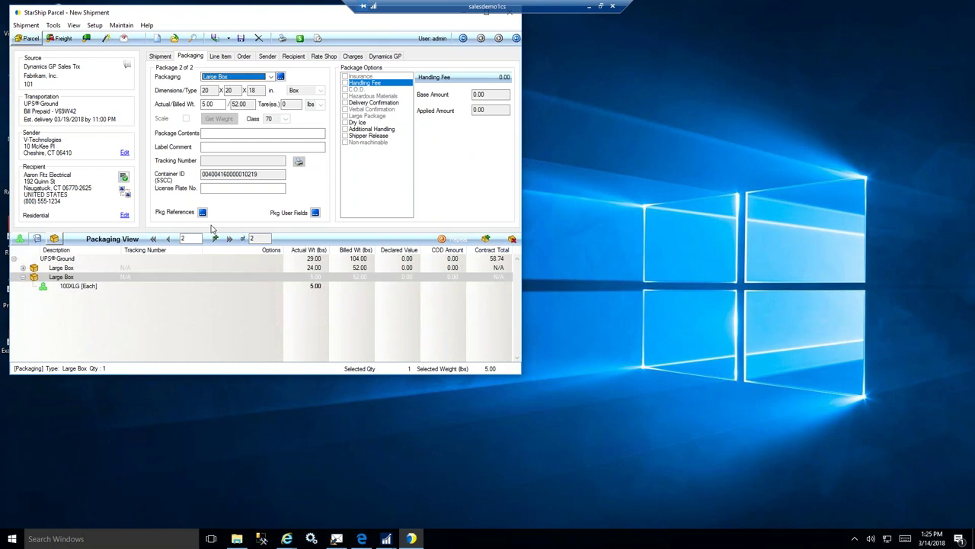
# - Rate shop the shipment with the parcel carriers scenario and look over the StarShip web rating page
pyautogui.click(161, 57)
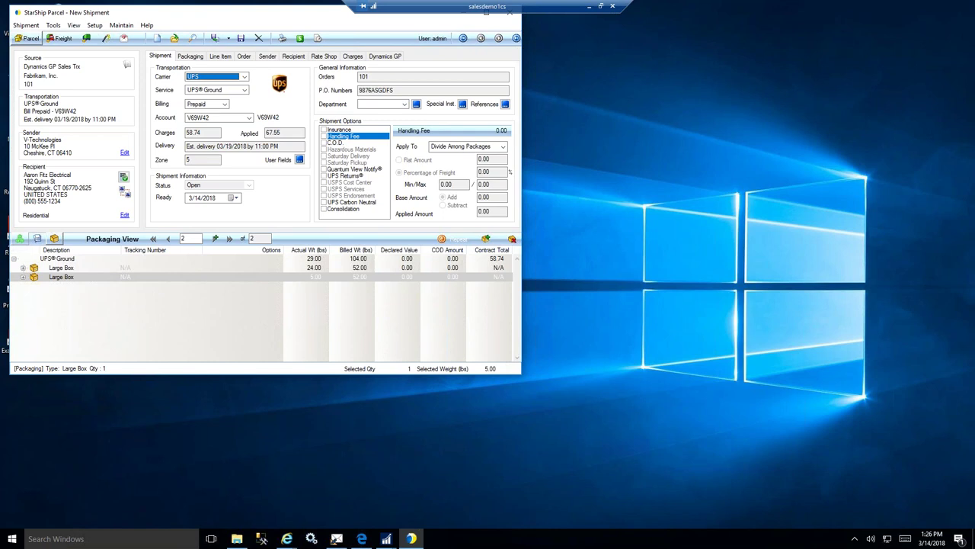
pyautogui.click(300, 39)
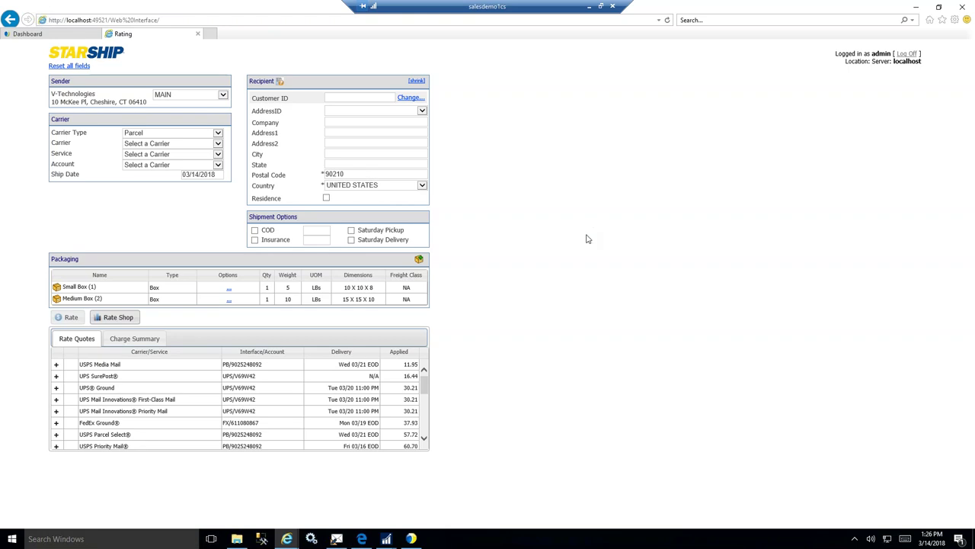
pyautogui.click(918, 8)
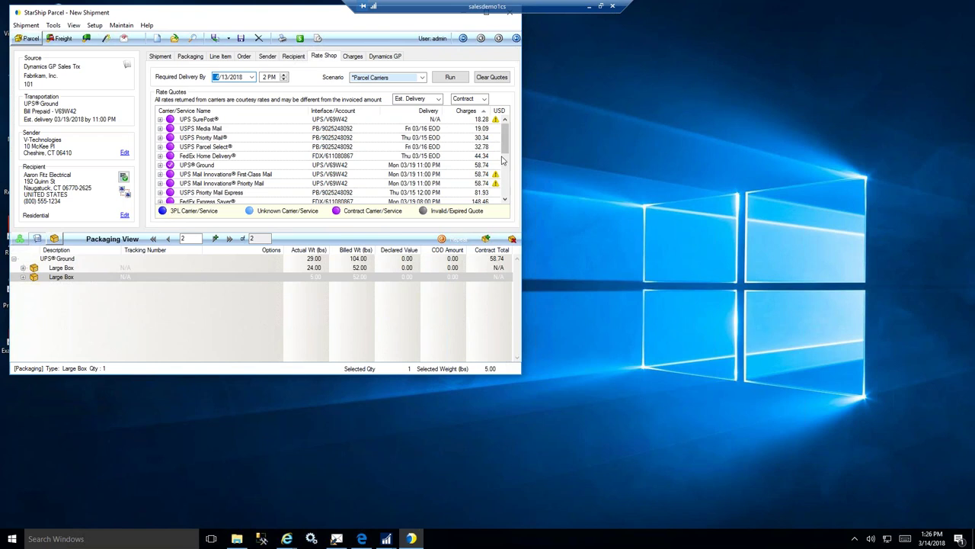
# - Compare the rate quotes by charge, sorting them by delivery date and by carrier/service name as well
pyautogui.moveTo(506, 153); pyautogui.dragTo(507, 196)
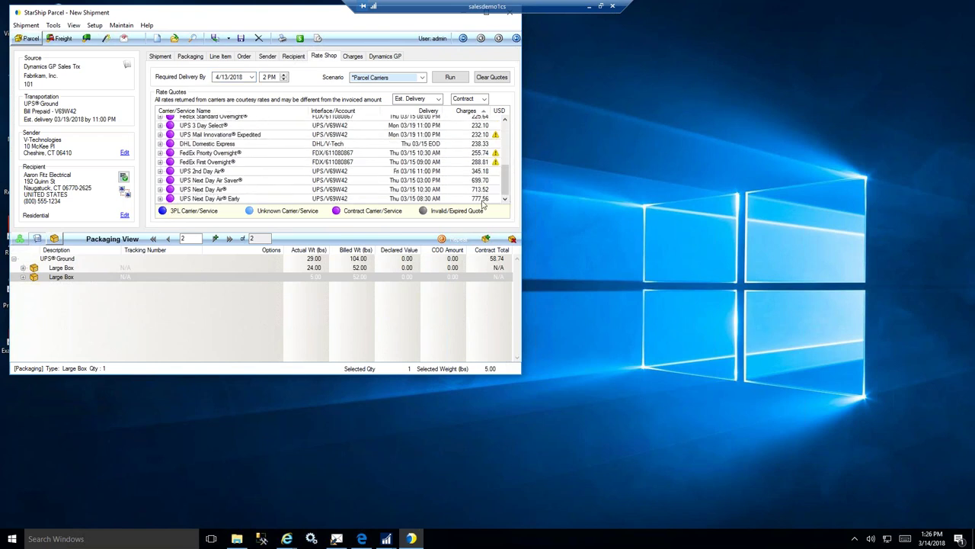
pyautogui.click(426, 112)
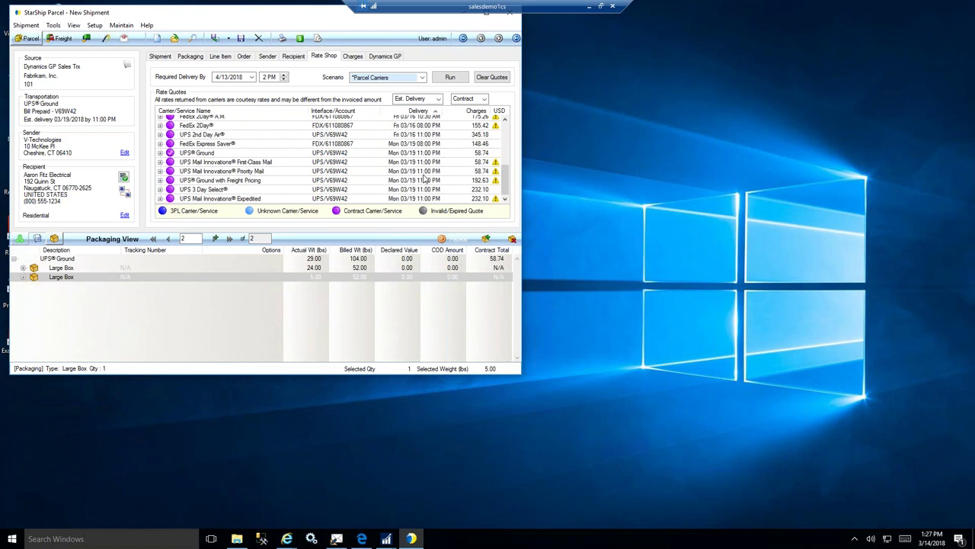
pyautogui.click(189, 111)
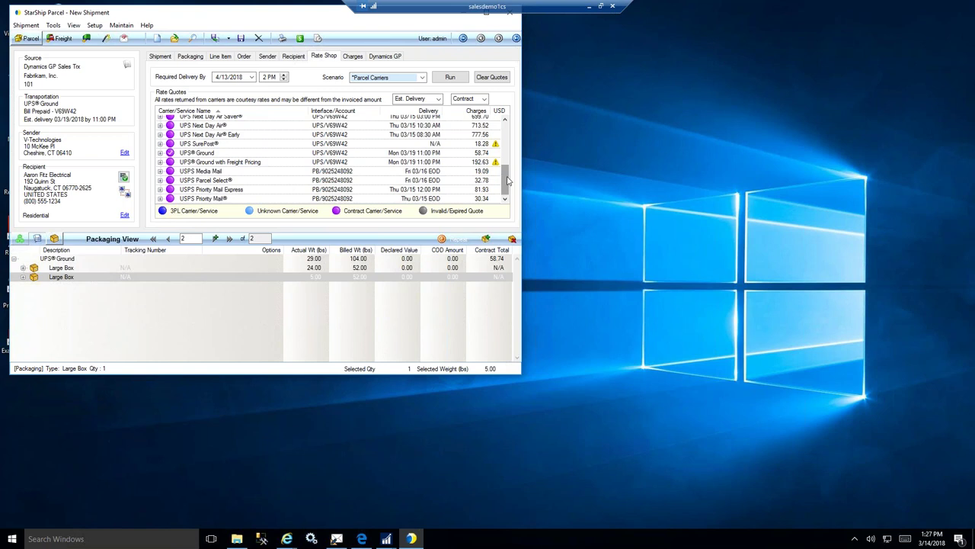
pyautogui.moveTo(504, 176)
pyautogui.mouseDown()
pyautogui.moveTo(512, 135)
pyautogui.moveTo(504, 183)
pyautogui.mouseUp()
# - Process the UPS Ground shipment and view the label and packing list of both packages, closing each preview
pyautogui.click(217, 39)
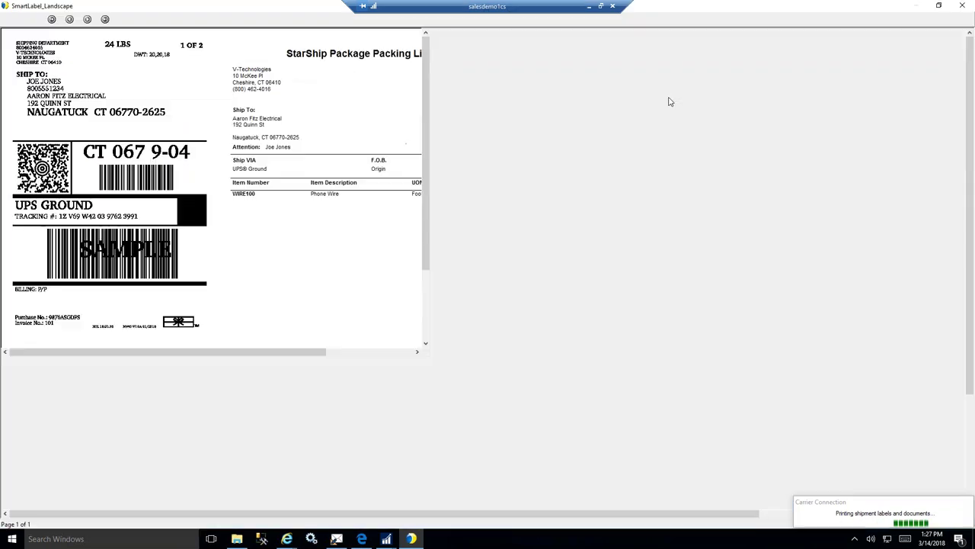
pyautogui.click(667, 96)
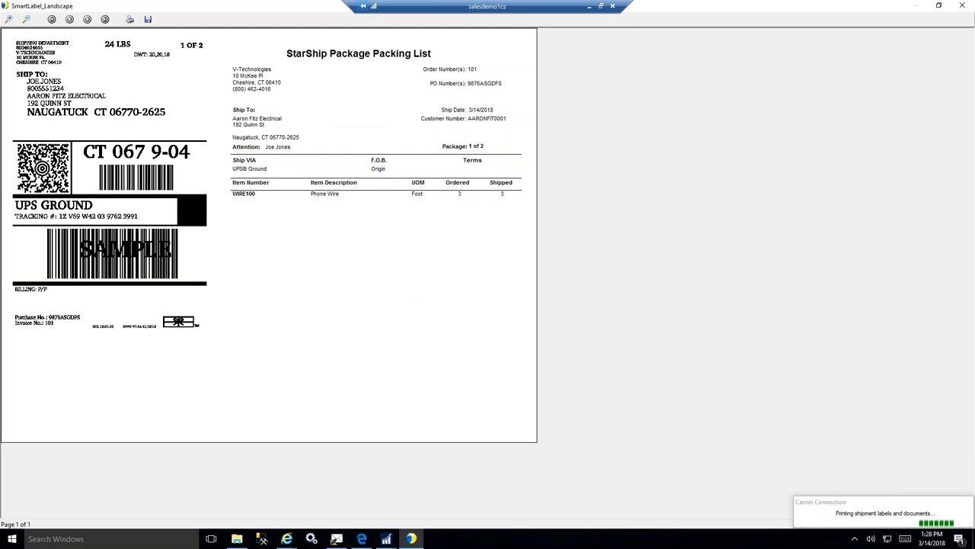
pyautogui.click(962, 6)
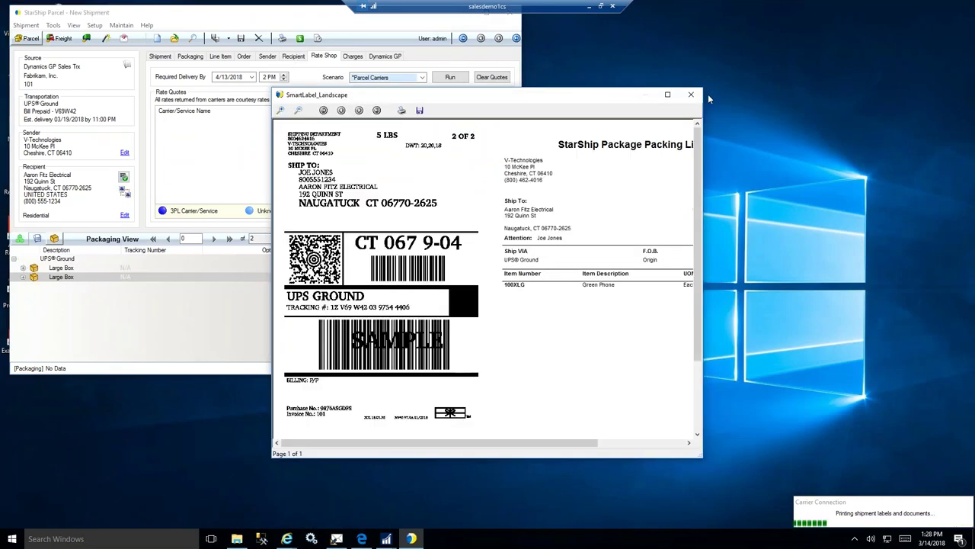
pyautogui.click(692, 95)
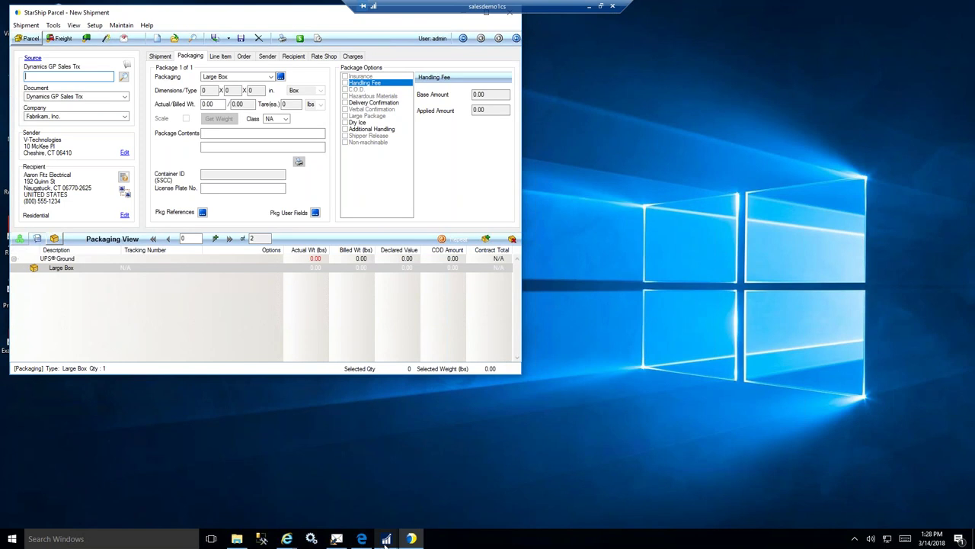
# - Switch to Sales Transaction Entry in Dynamics GP and load the shipped order
pyautogui.moveTo(386, 542)
pyautogui.click(390, 488)
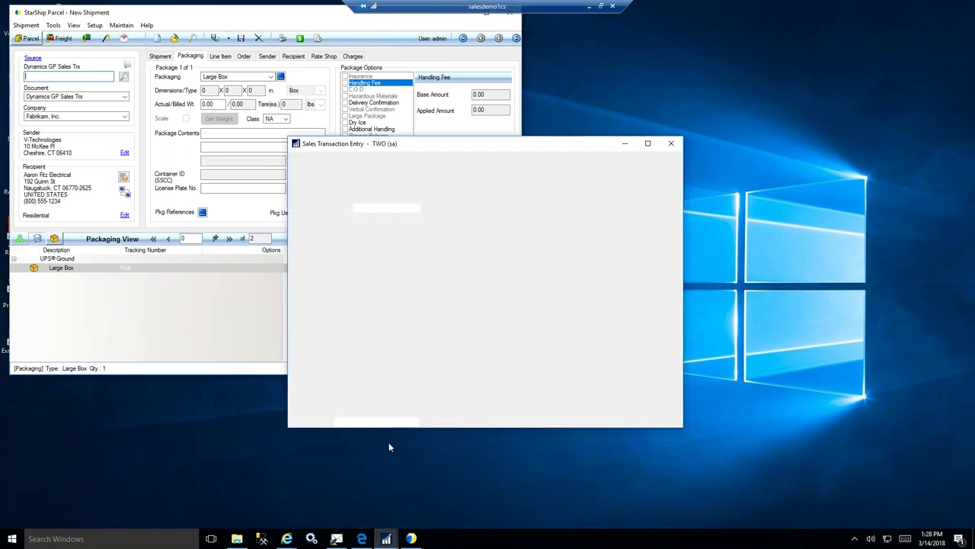
pyautogui.press('Tab')
pyautogui.write('1')
pyautogui.press('Tab')
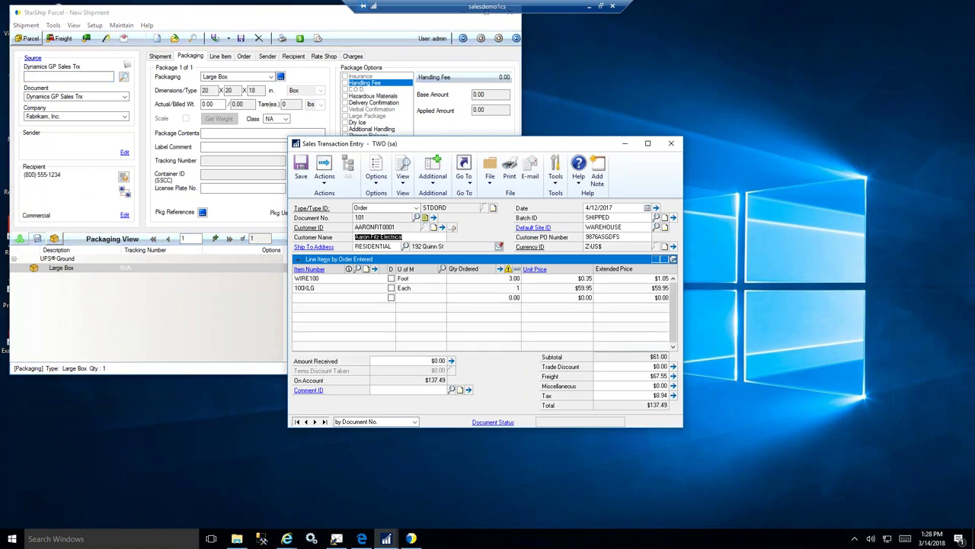
# - Read the shipment note attached to the order, close it, and check the order's freight amount
pyautogui.click(425, 219)
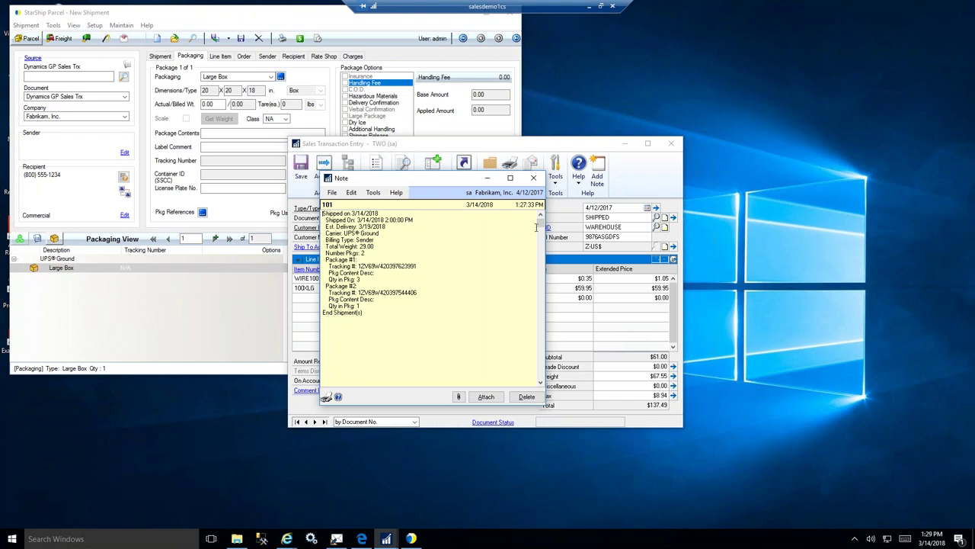
pyautogui.click(535, 182)
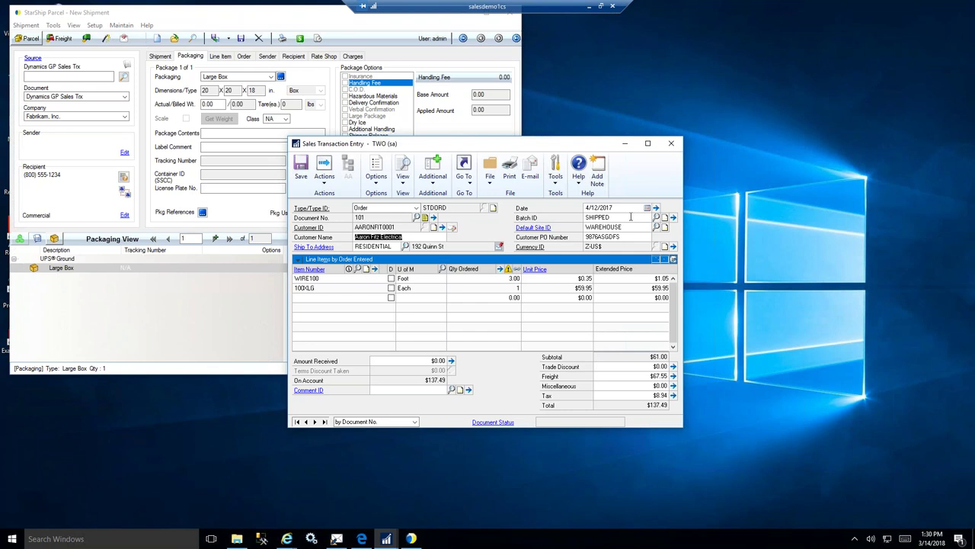
pyautogui.click(647, 376)
pyautogui.click(647, 377)
# - Review the tracking numbers and the Priority field in the order's user-defined fields
pyautogui.click(464, 174)
pyautogui.click(473, 207)
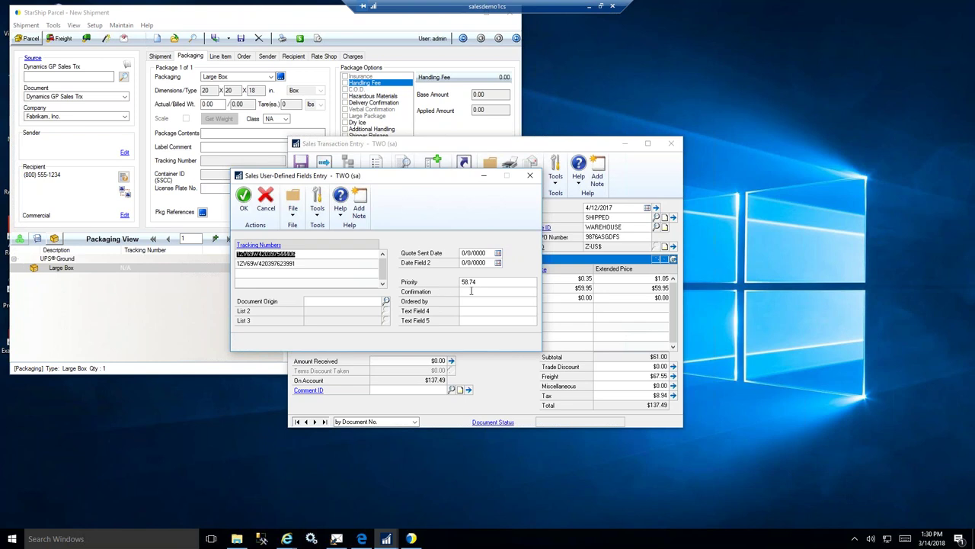
pyautogui.doubleClick(477, 283)
pyautogui.click(537, 181)
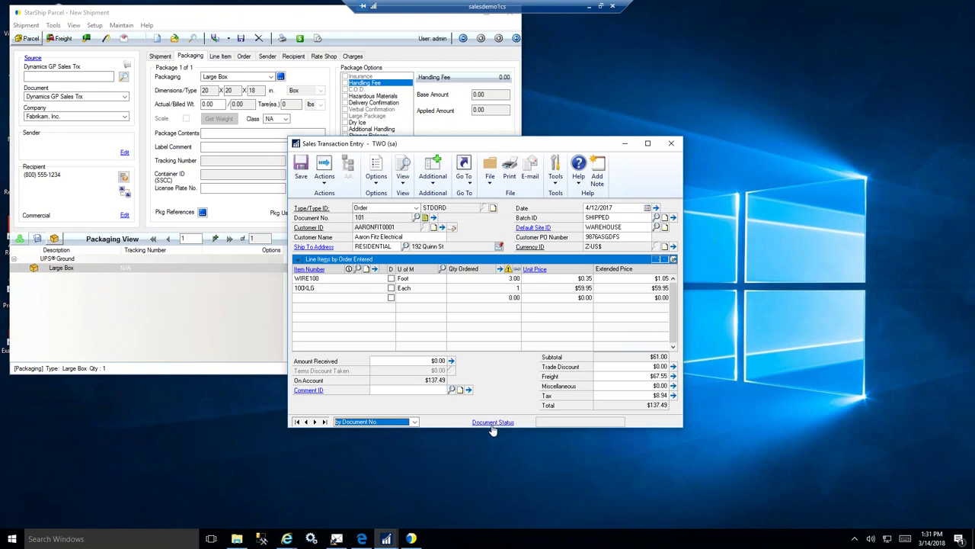
# - Expand the line item details to compare WIRE100's shipping method with the carrier in the shipment note
pyautogui.click(673, 260)
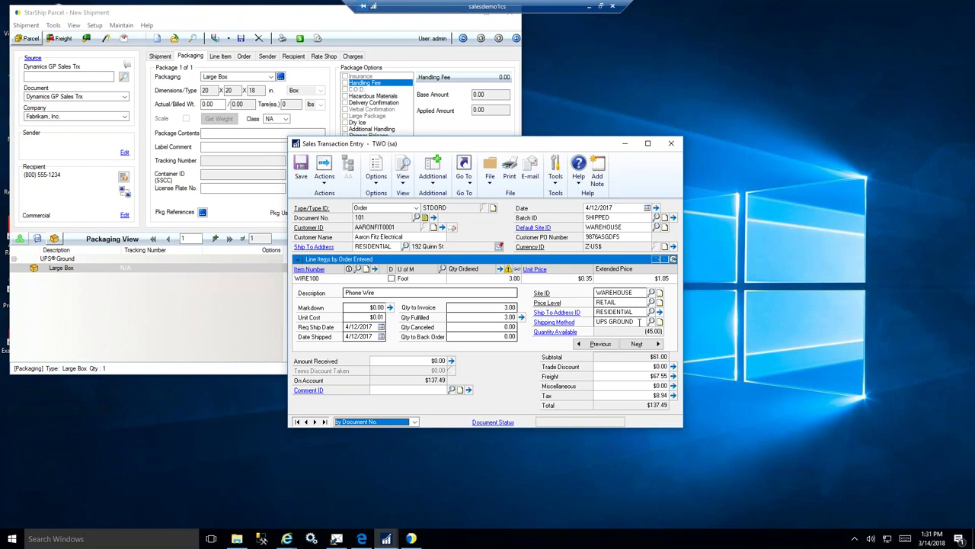
pyautogui.click(426, 218)
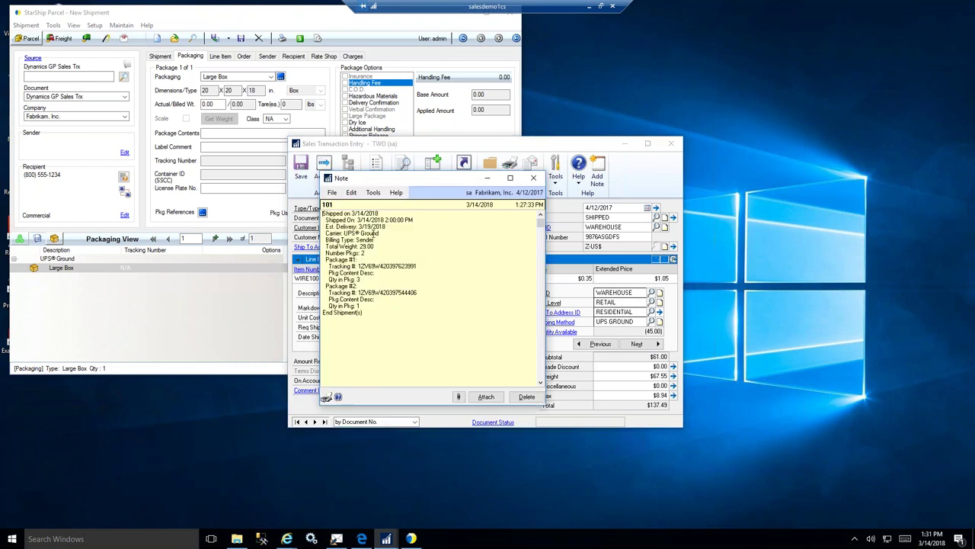
pyautogui.click(534, 178)
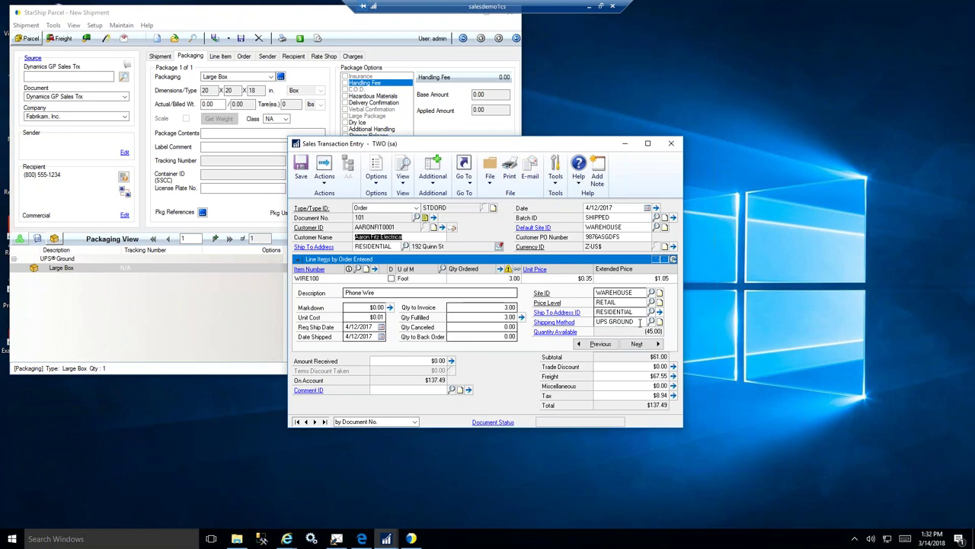
# - View the ship-to address details of the WIRE100 line and return to the order
pyautogui.click(637, 343)
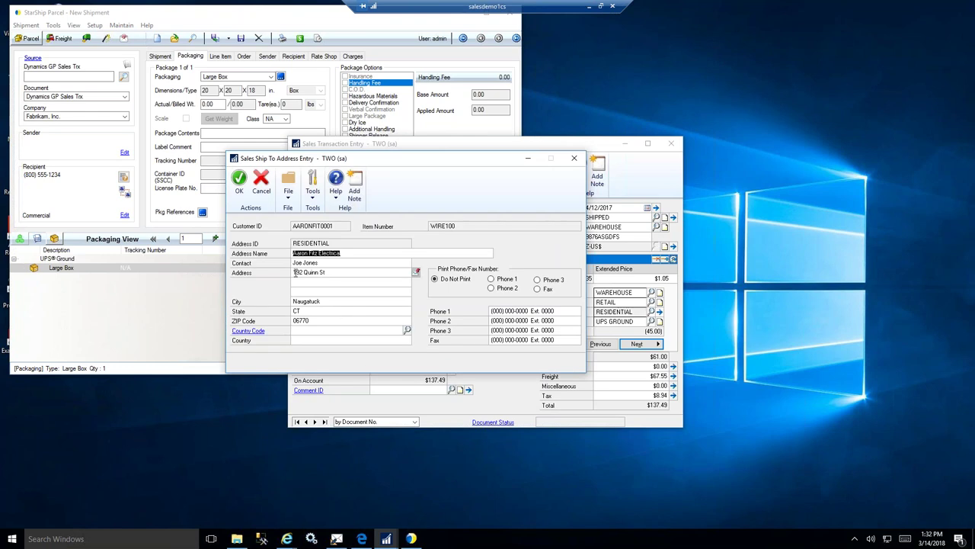
pyautogui.click(324, 321)
pyautogui.click(239, 182)
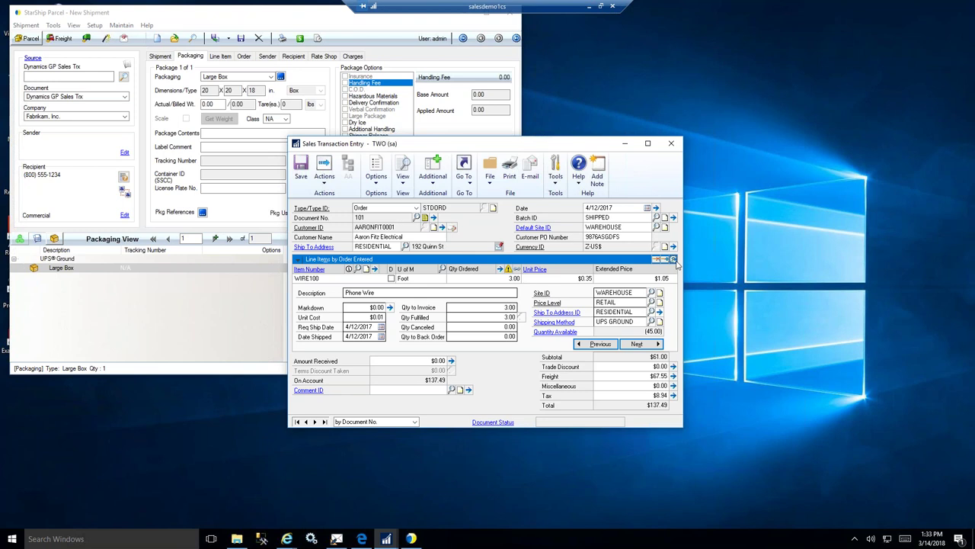
# - Collapse the line item details and save the order in Dynamics GP
pyautogui.scroll(1, 610, 292)
pyautogui.scroll(1, 610, 291)
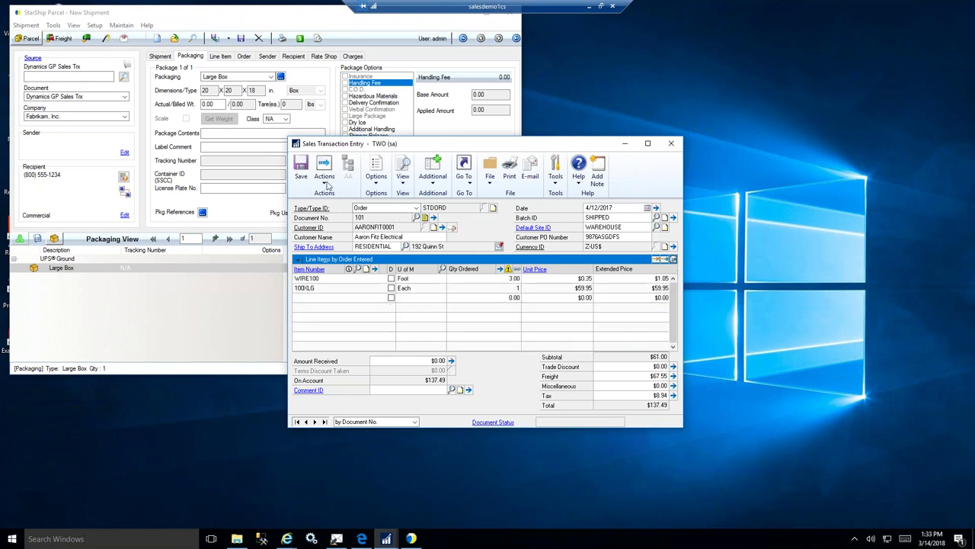
pyautogui.click(302, 174)
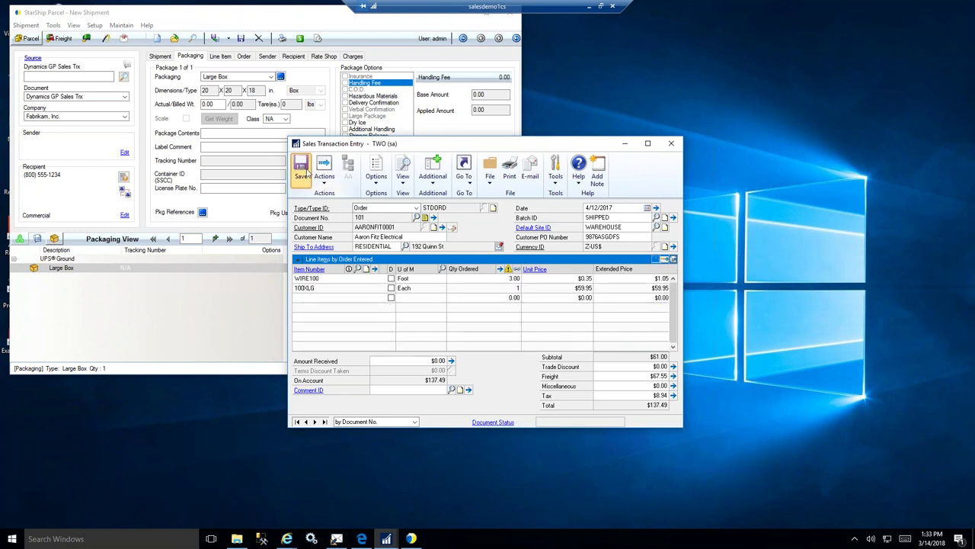
# - Switch to StarShip, load the palletized freight order by its document number, and select its custom box
pyautogui.click(259, 296)
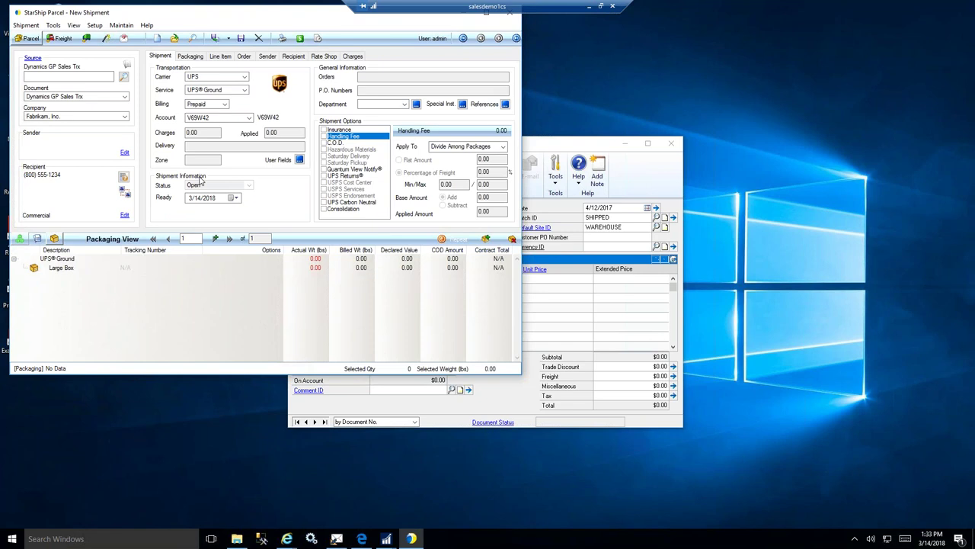
pyautogui.click(54, 76)
pyautogui.write('500')
pyautogui.press('Tab')
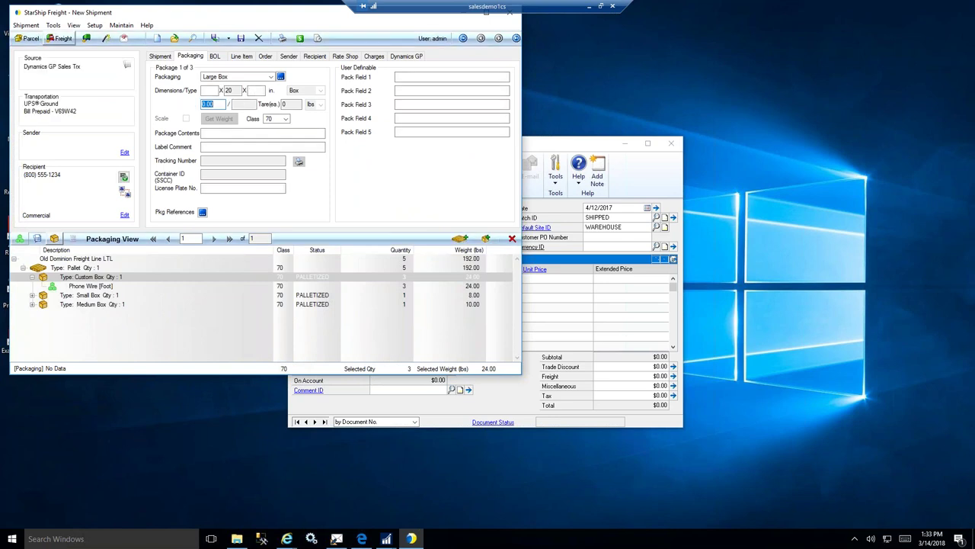
pyautogui.click(82, 276)
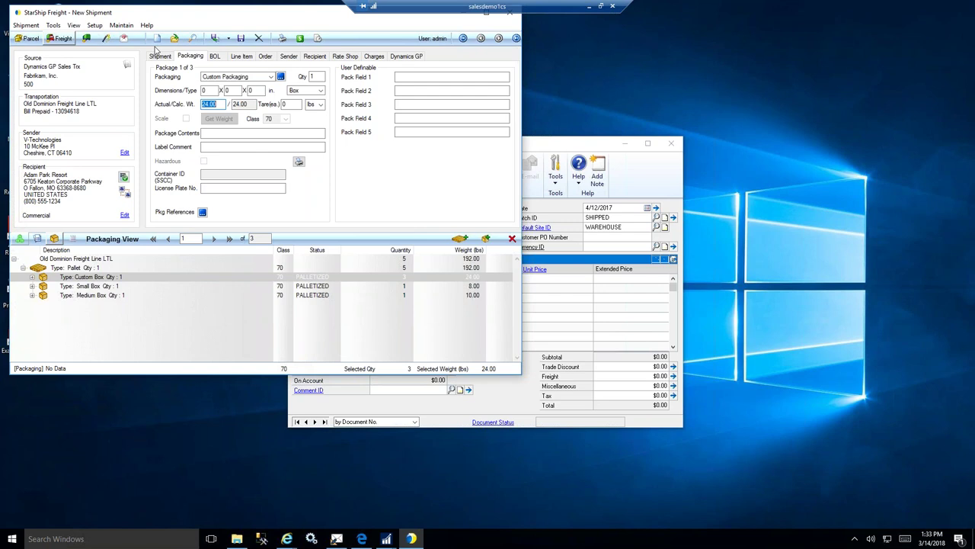
# - Review the Large Box packaging scenario of inventory item 5-CONTRACTS, and close the inventory windows without changes
pyautogui.click(122, 26)
pyautogui.click(46, 37)
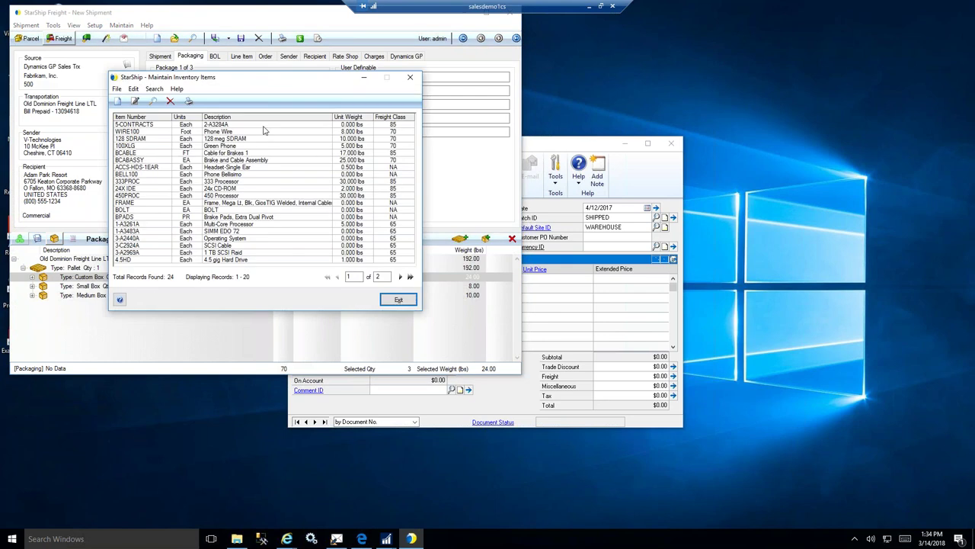
pyautogui.click(244, 125)
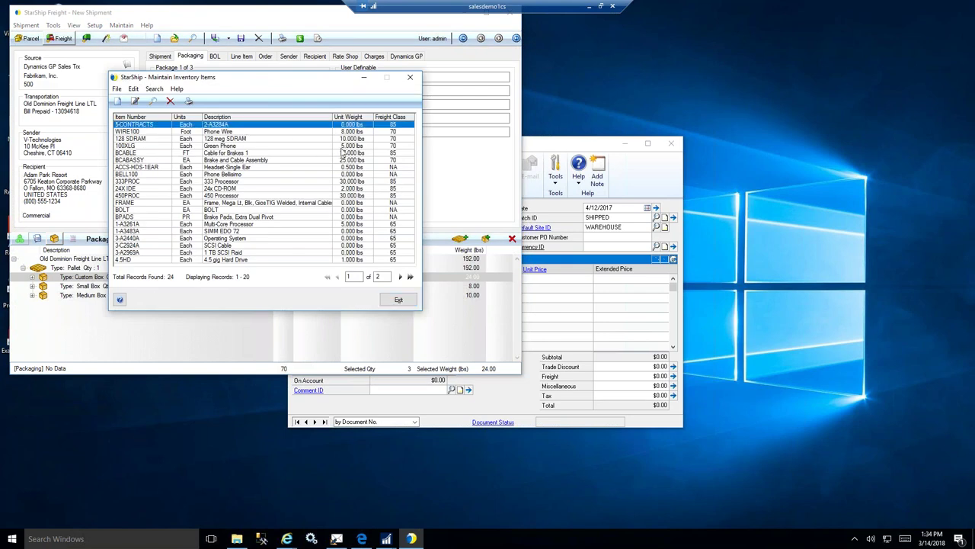
pyautogui.press('Return')
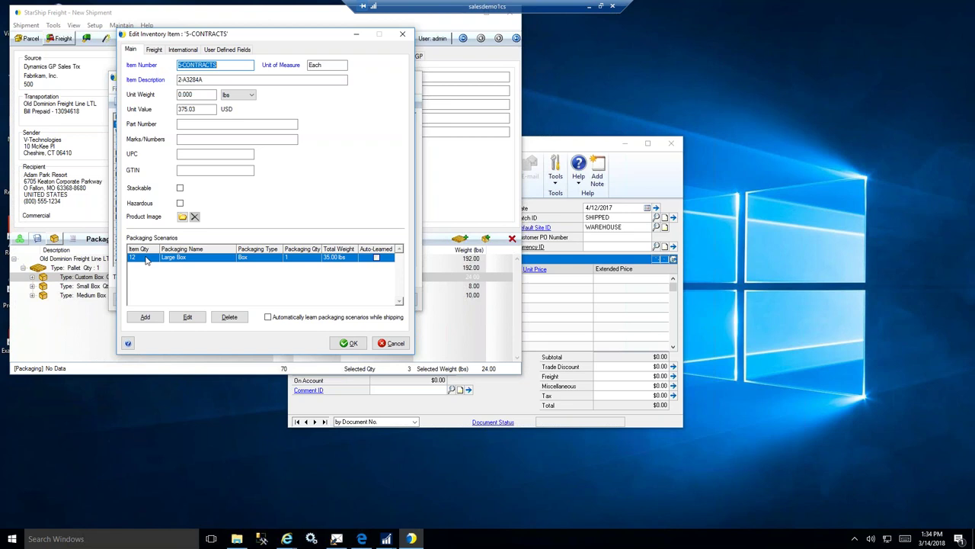
pyautogui.click(183, 317)
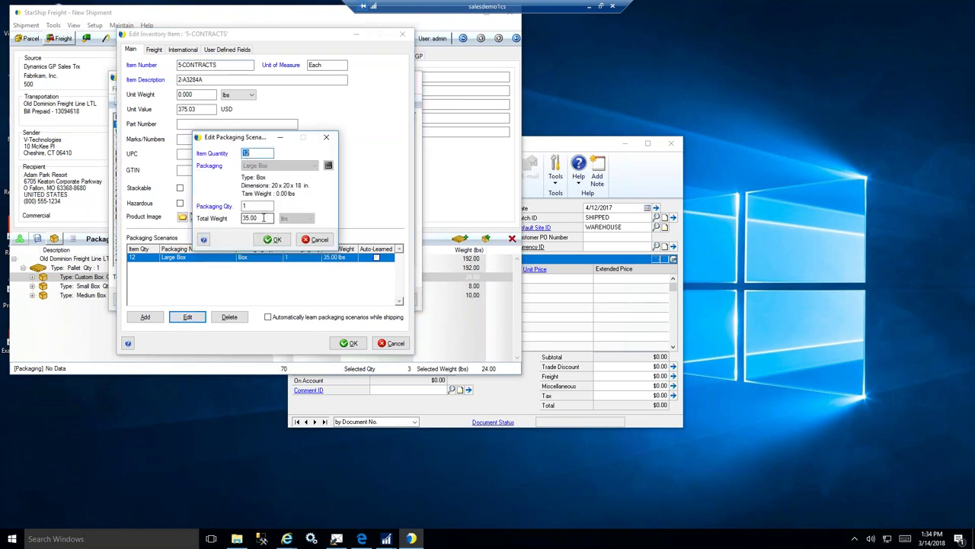
pyautogui.click(309, 241)
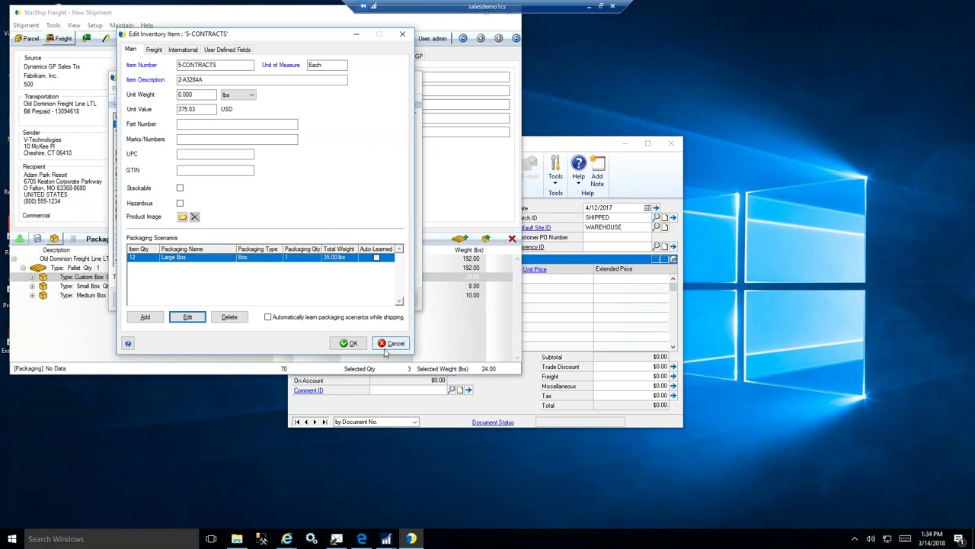
pyautogui.click(390, 343)
pyautogui.click(393, 302)
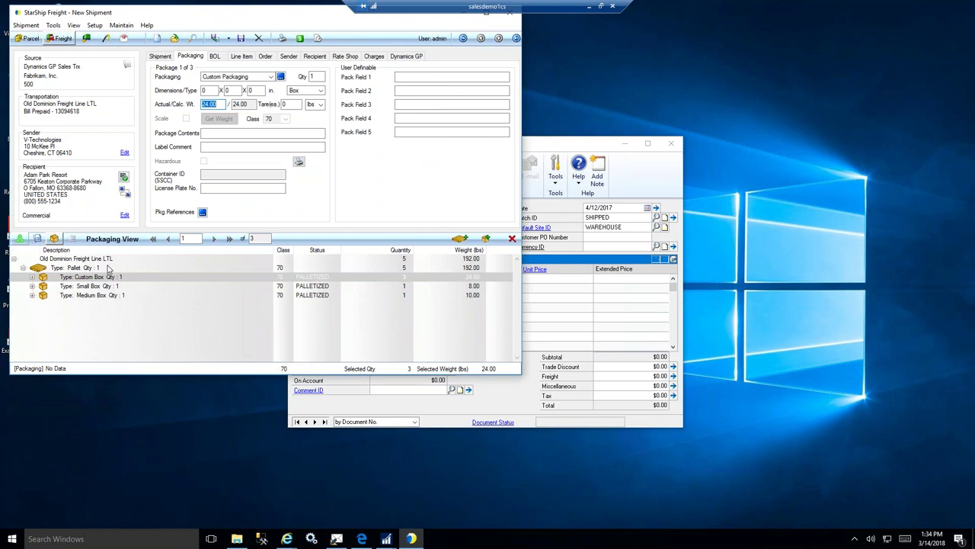
# - Expand all boxes on the pallet to view their contents, and look through the shipment's list of freight carriers
pyautogui.rightClick(84, 277)
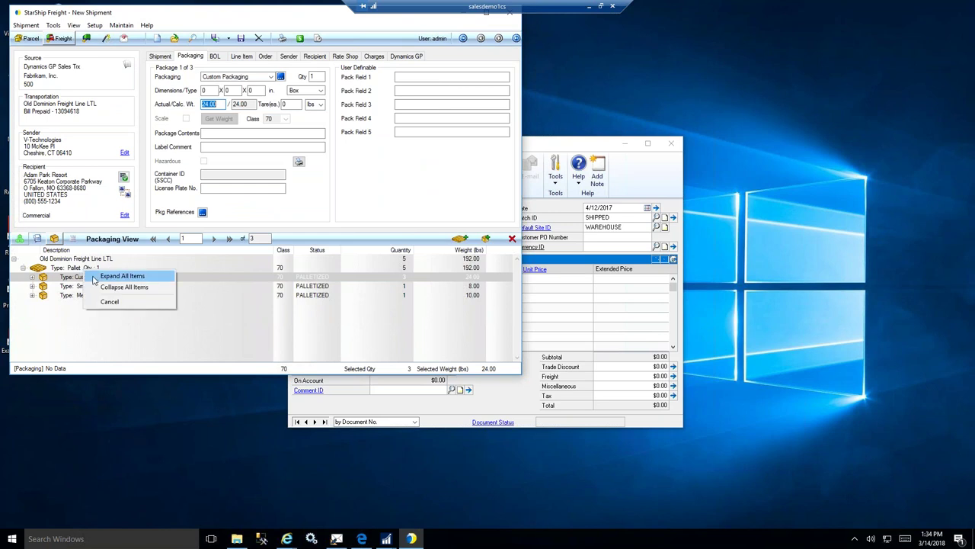
pyautogui.click(96, 277)
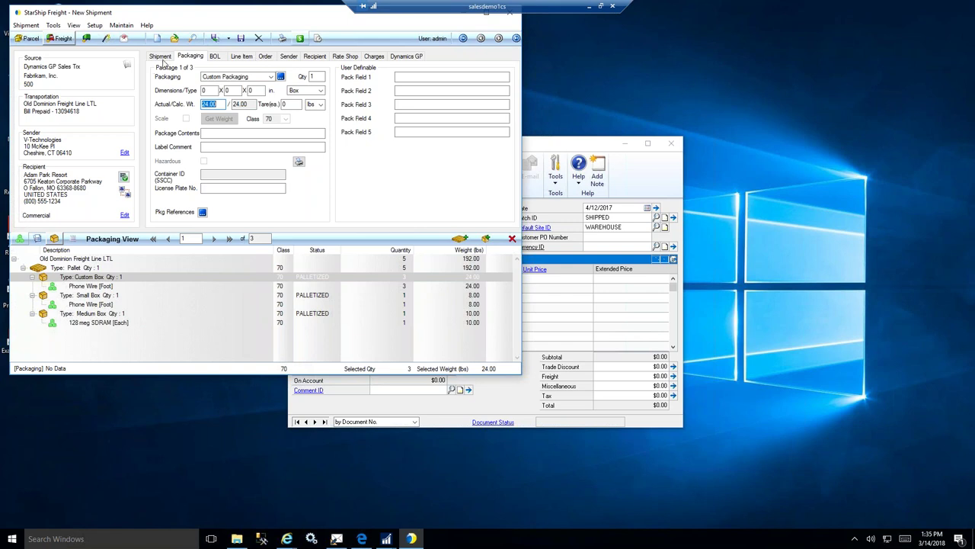
pyautogui.click(160, 57)
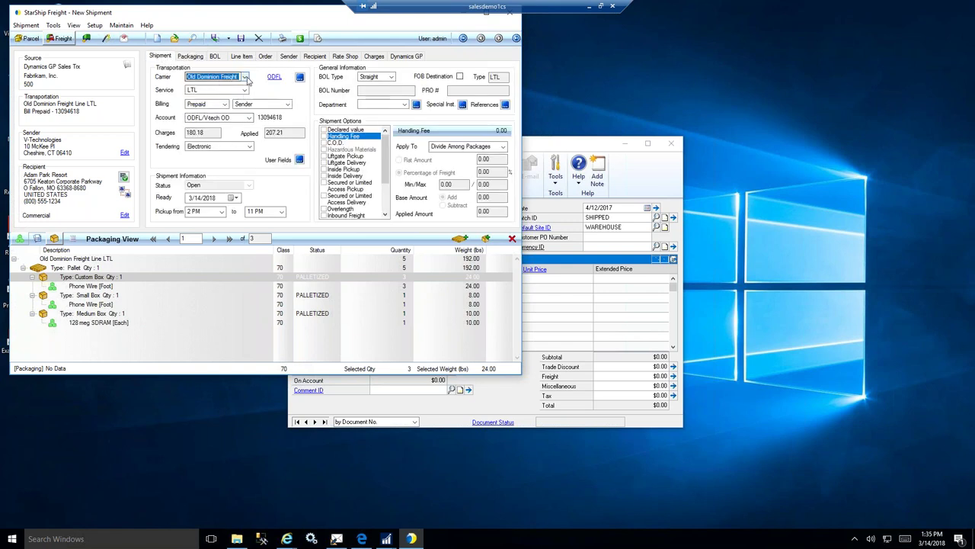
pyautogui.click(244, 77)
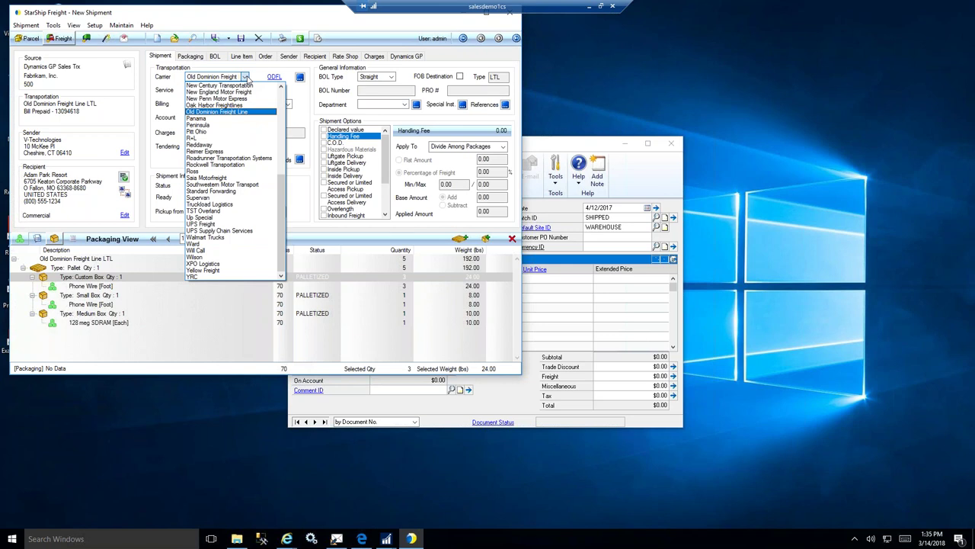
pyautogui.click(245, 77)
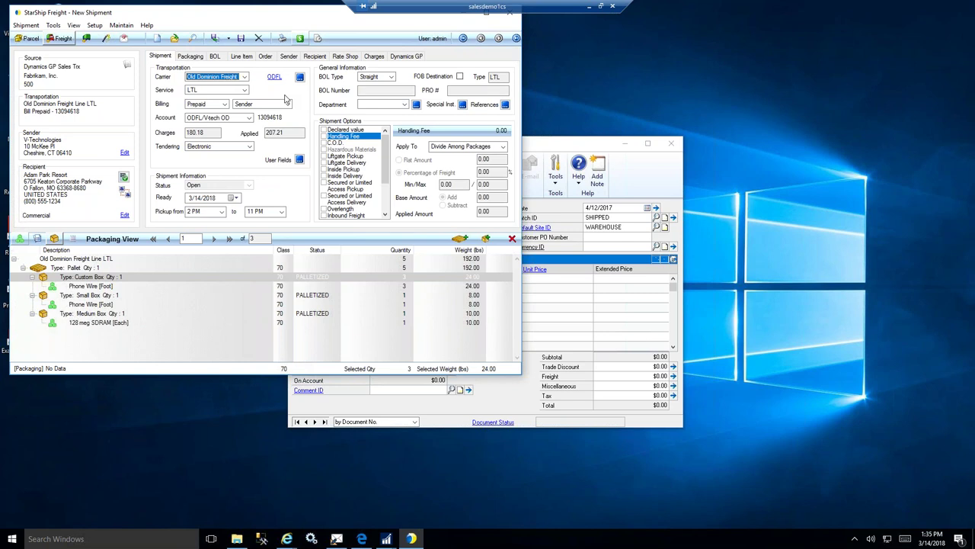
pyautogui.click(94, 25)
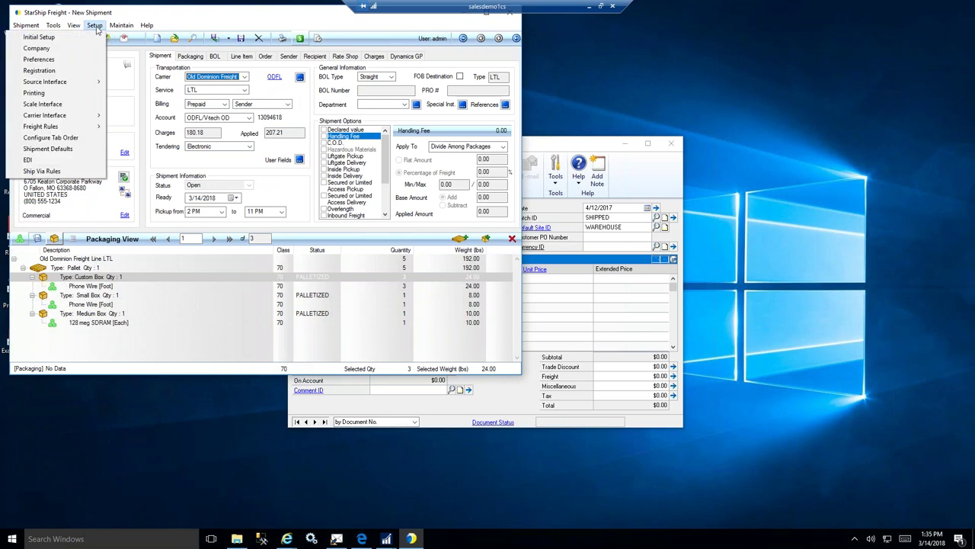
pyautogui.moveTo(119, 27)
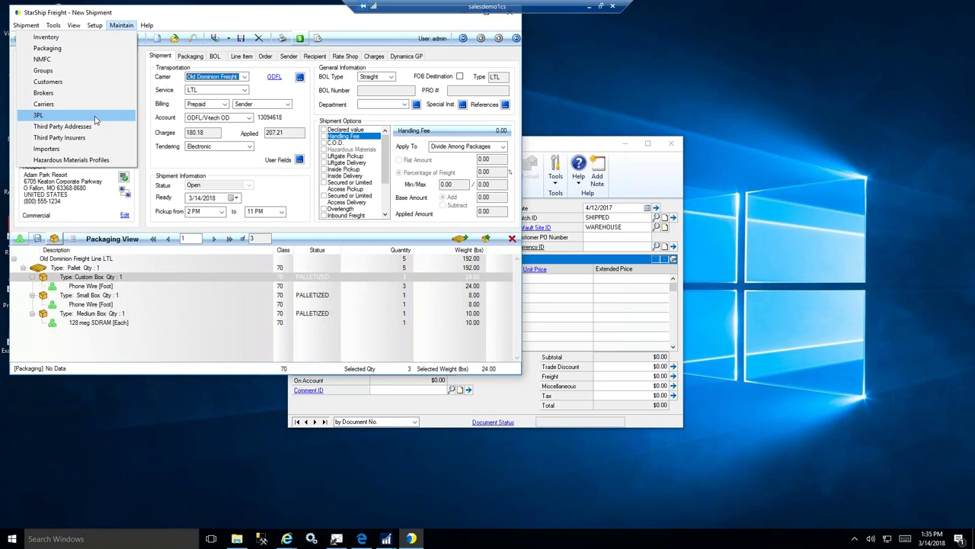
pyautogui.click(265, 20)
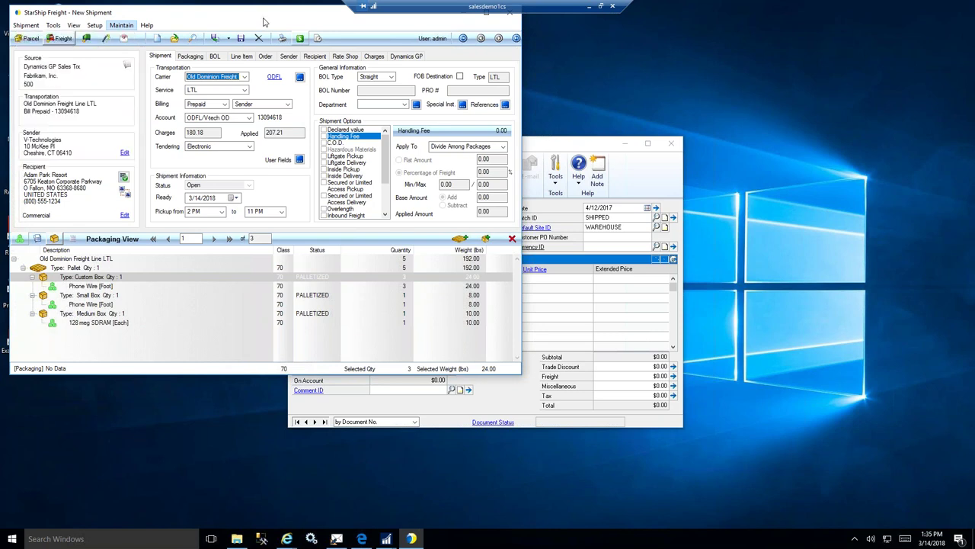
# - Rate shop the pallet shipment using the Freight Carriers scenario
pyautogui.click(302, 42)
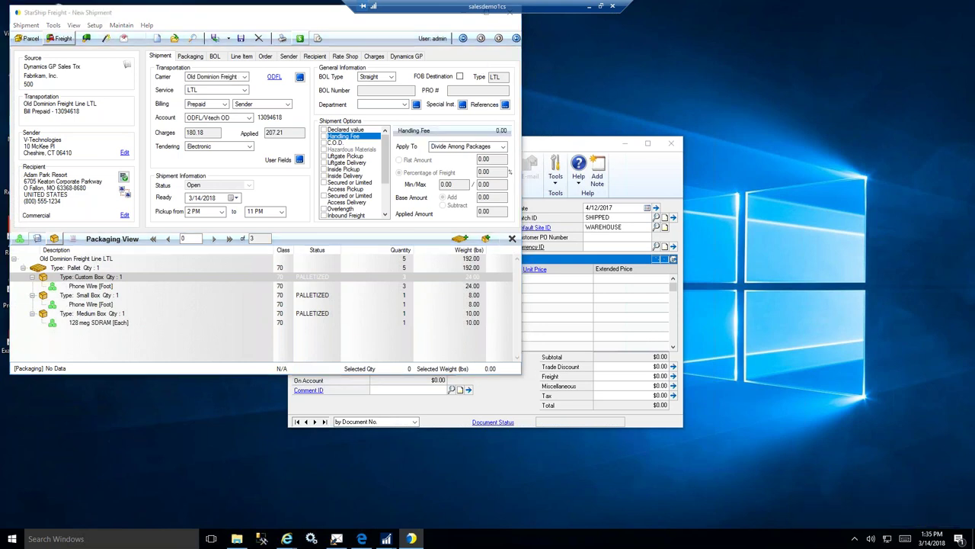
pyautogui.click(261, 283)
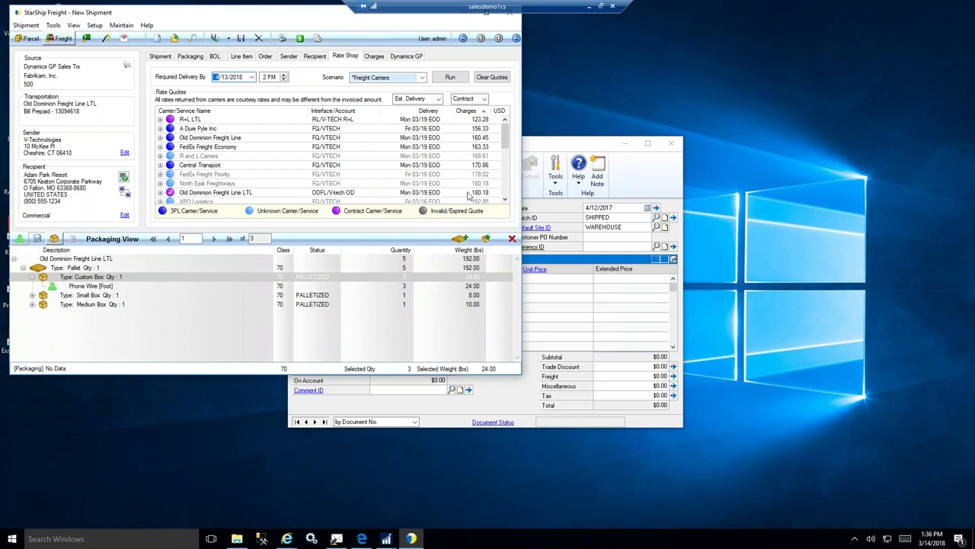
# - Choose the R+L LTL rate quote for the shipment and expand its charge breakdown
pyautogui.moveTo(506, 145)
pyautogui.mouseDown()
pyautogui.moveTo(505, 200)
pyautogui.moveTo(504, 135)
pyautogui.mouseUp()
pyautogui.click(173, 121)
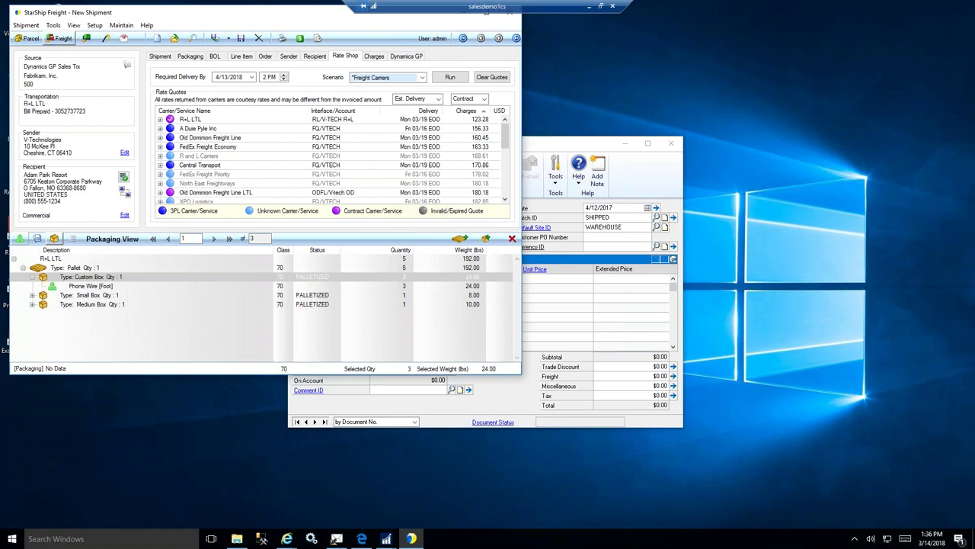
pyautogui.click(160, 120)
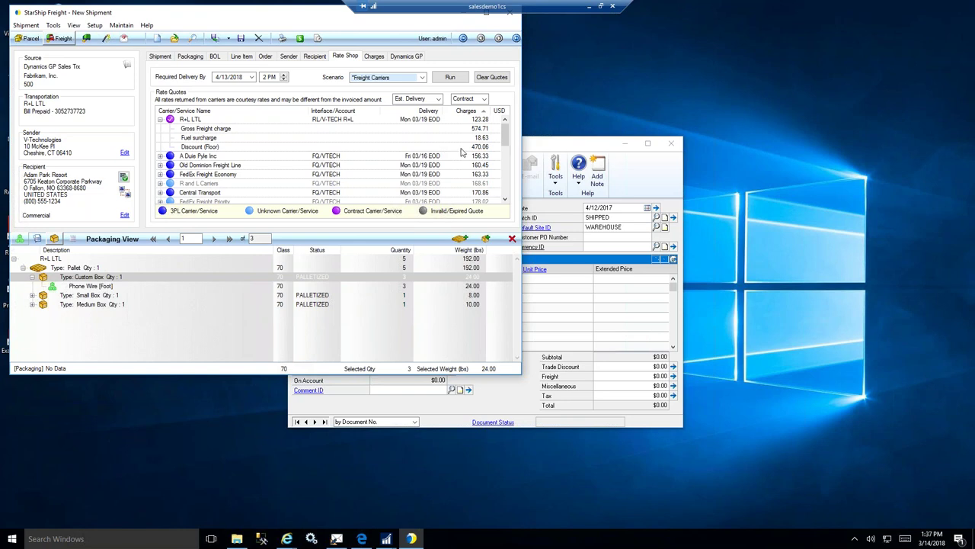
# - Set the shipment's ready date to 3/15/2018 and its pickup window from 12 PM to 6 PM
pyautogui.click(160, 58)
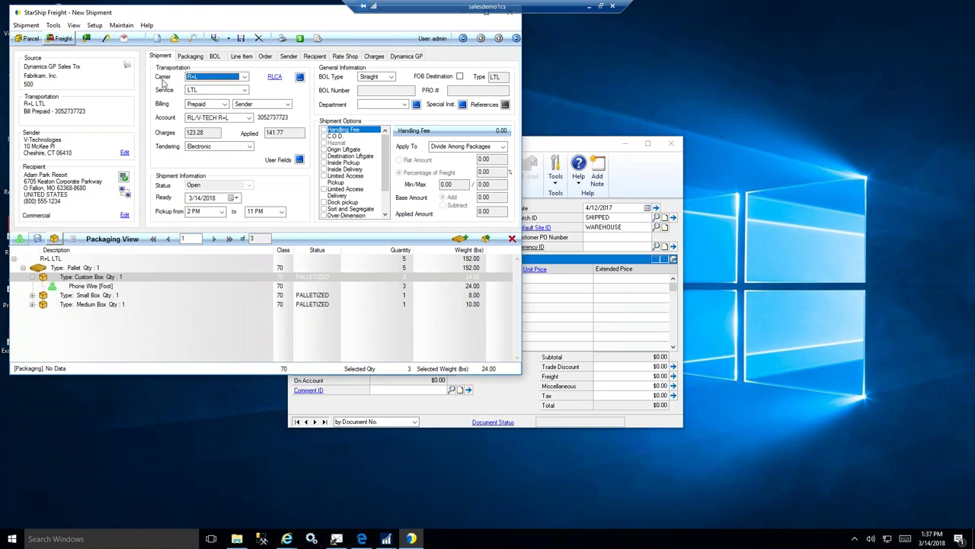
pyautogui.click(235, 199)
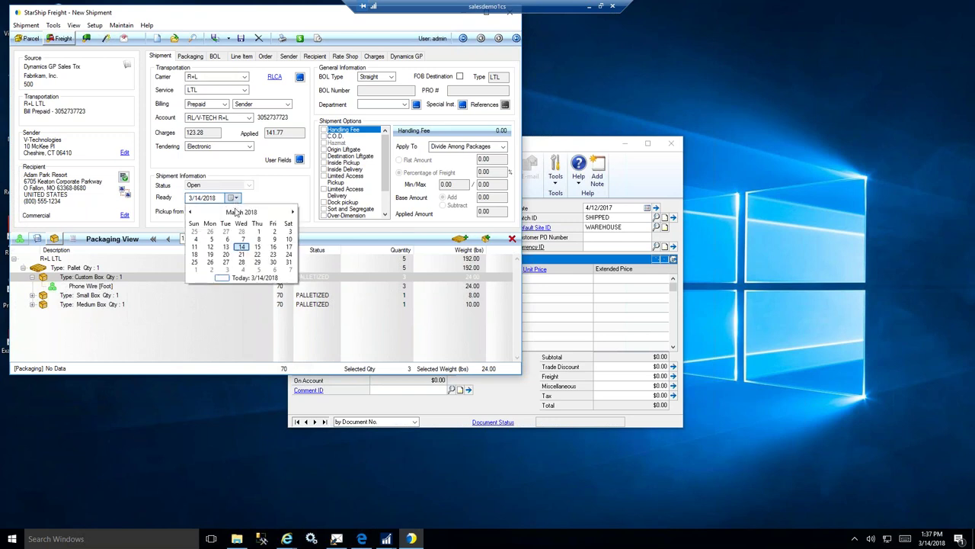
pyautogui.click(257, 247)
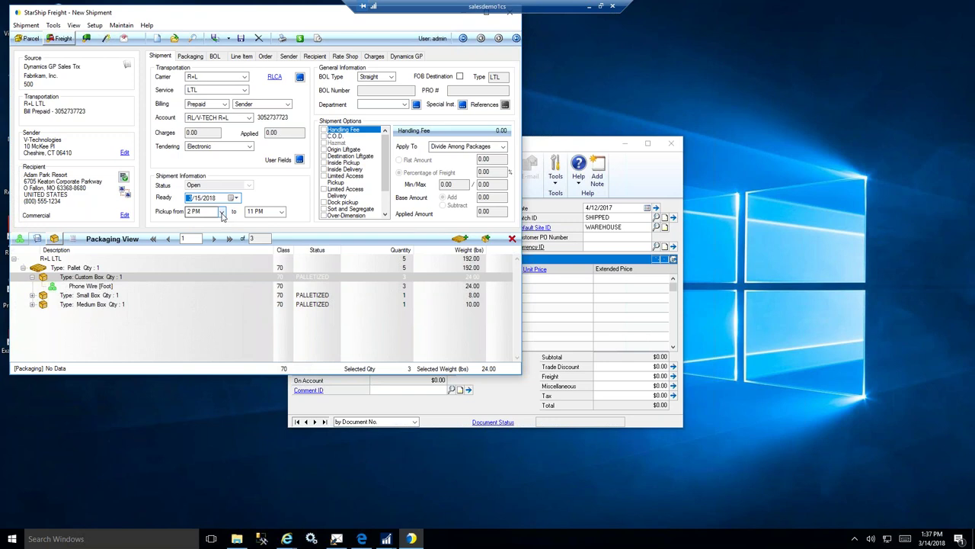
pyautogui.click(221, 213)
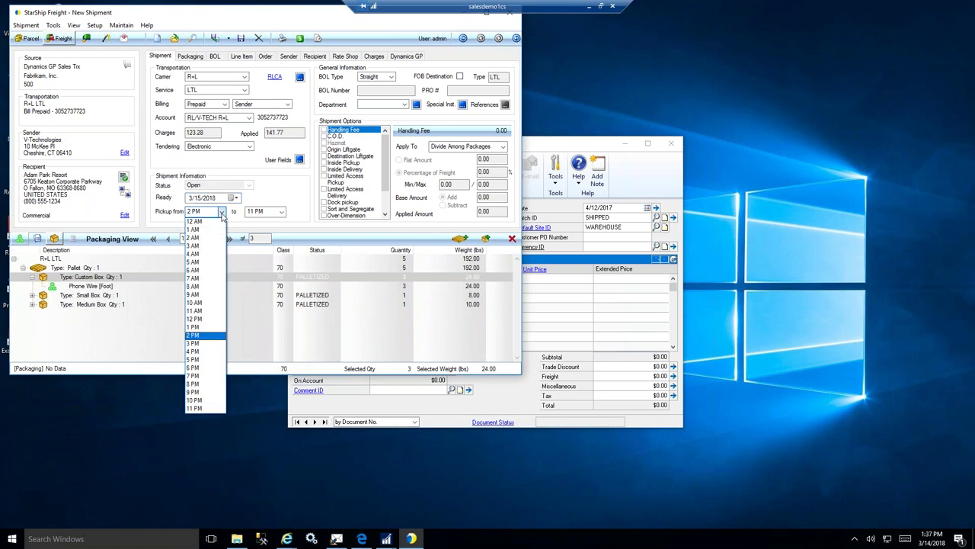
pyautogui.click(195, 319)
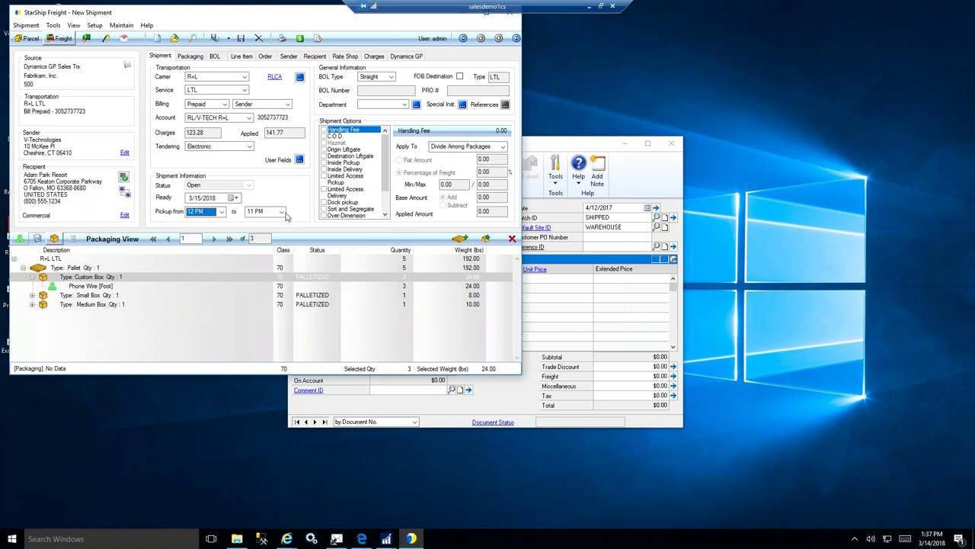
pyautogui.click(284, 213)
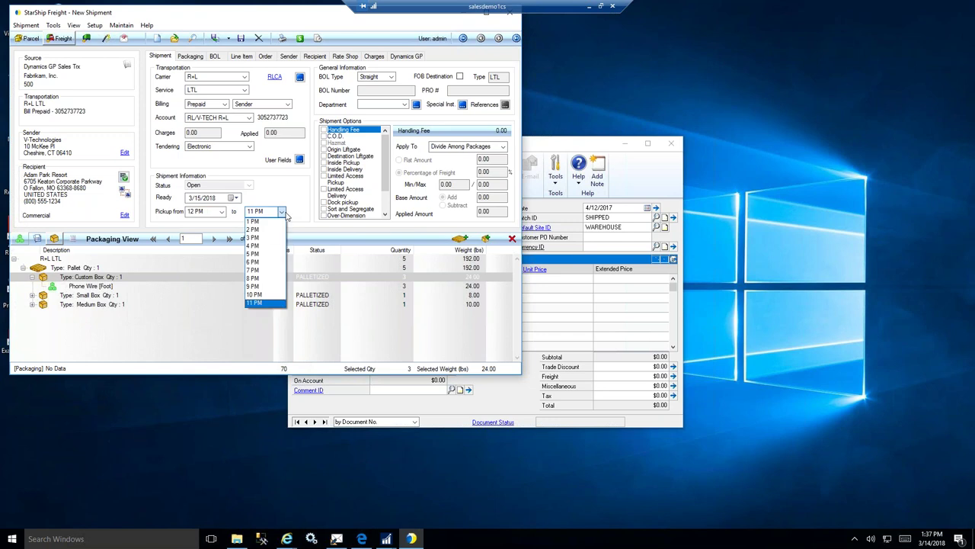
pyautogui.click(259, 263)
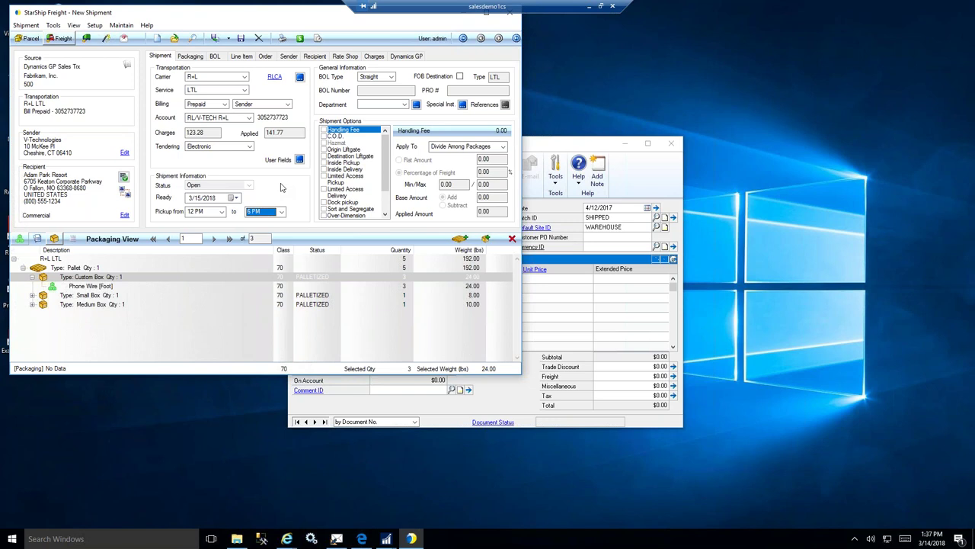
# - Set the tendering to Electronic and try to ship and process the freight shipment
pyautogui.click(249, 146)
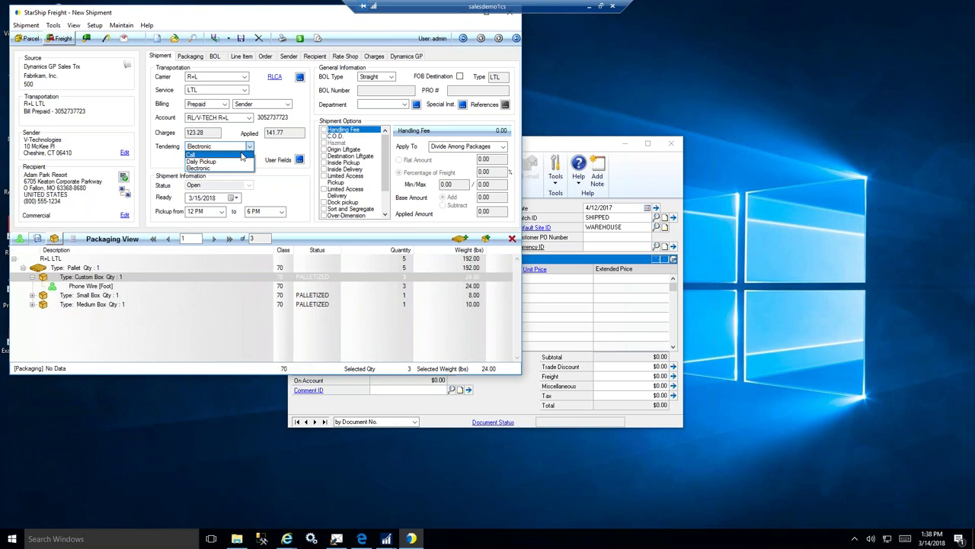
pyautogui.click(232, 168)
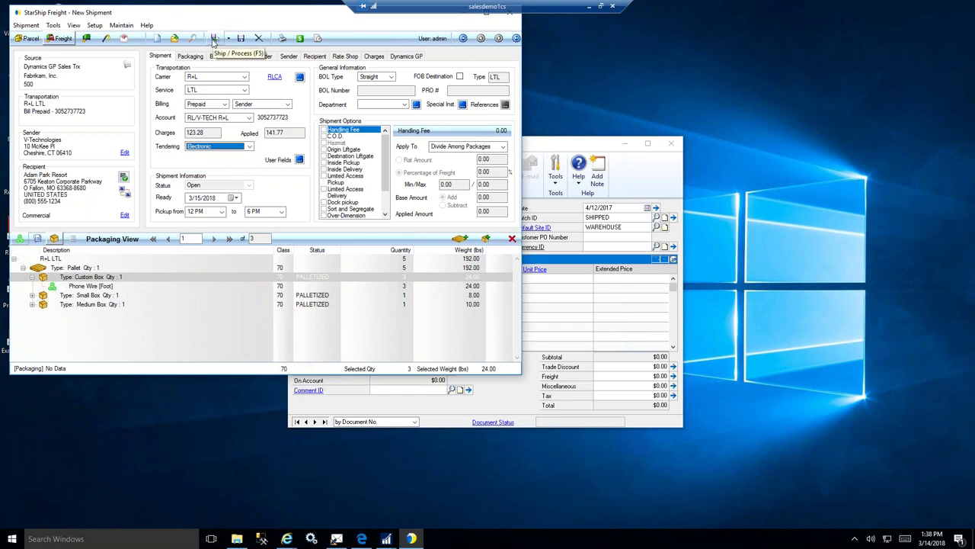
pyautogui.click(213, 41)
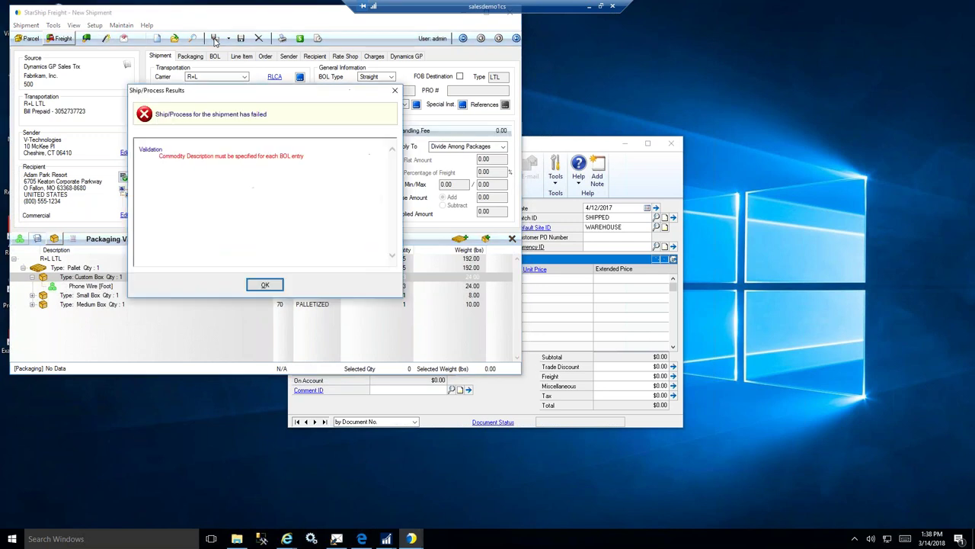
pyautogui.click(264, 285)
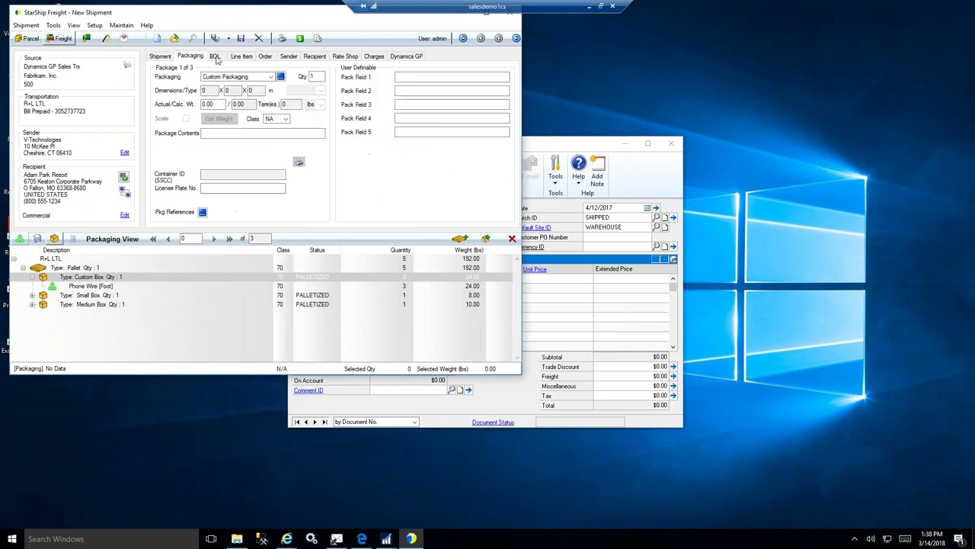
# - Expand all packaging items and assign the Phone Wire line item to the PHONES group, accepting the NMFC and freight class adjustment
pyautogui.click(215, 57)
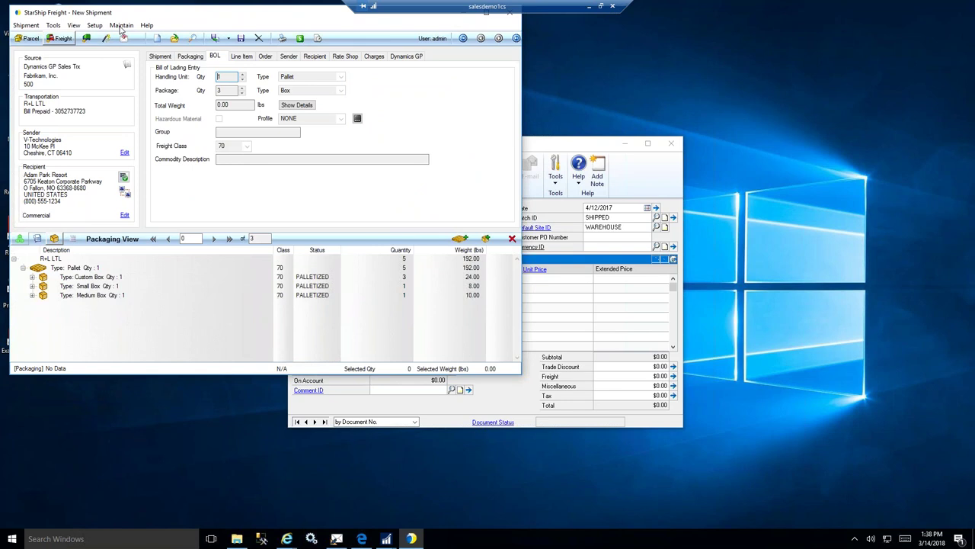
pyautogui.hotkey('shift', 'F10')
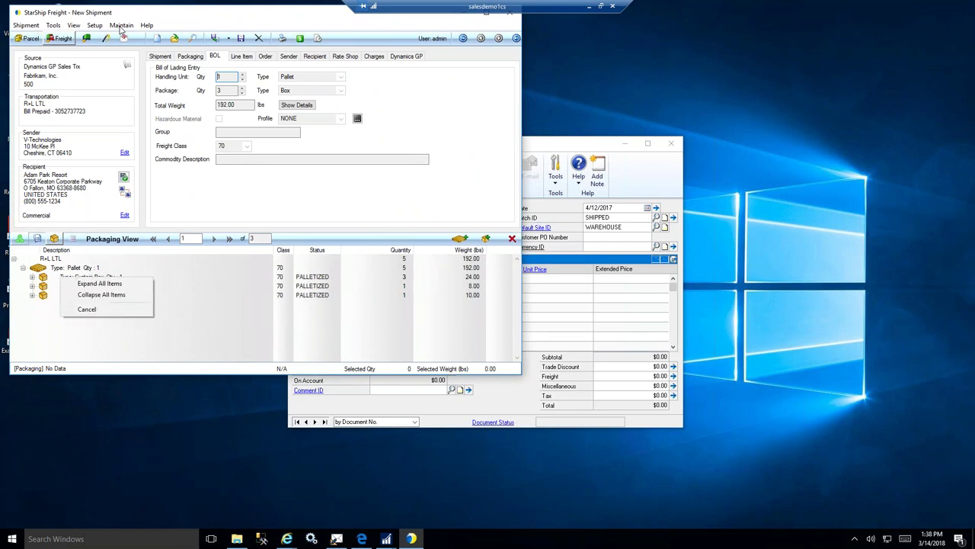
pyautogui.click(117, 287)
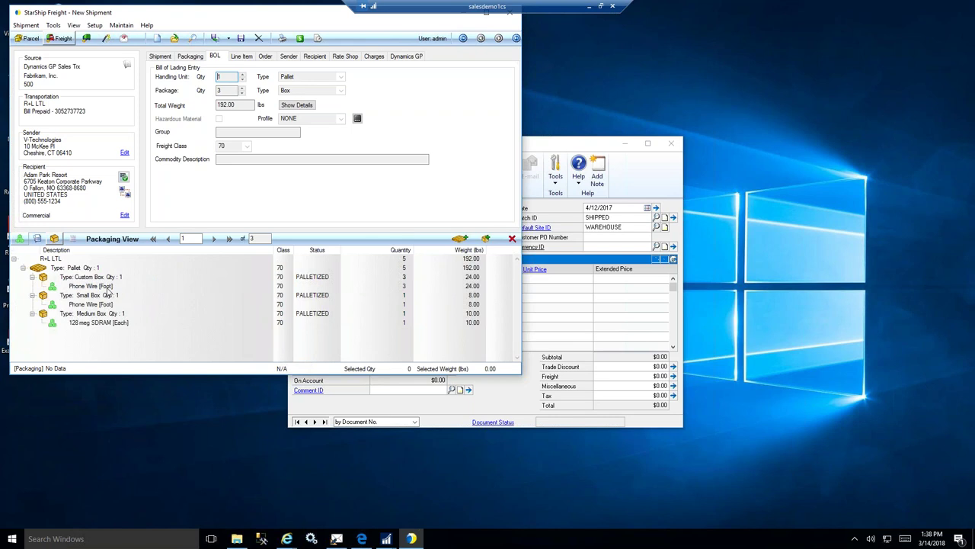
pyautogui.click(106, 288)
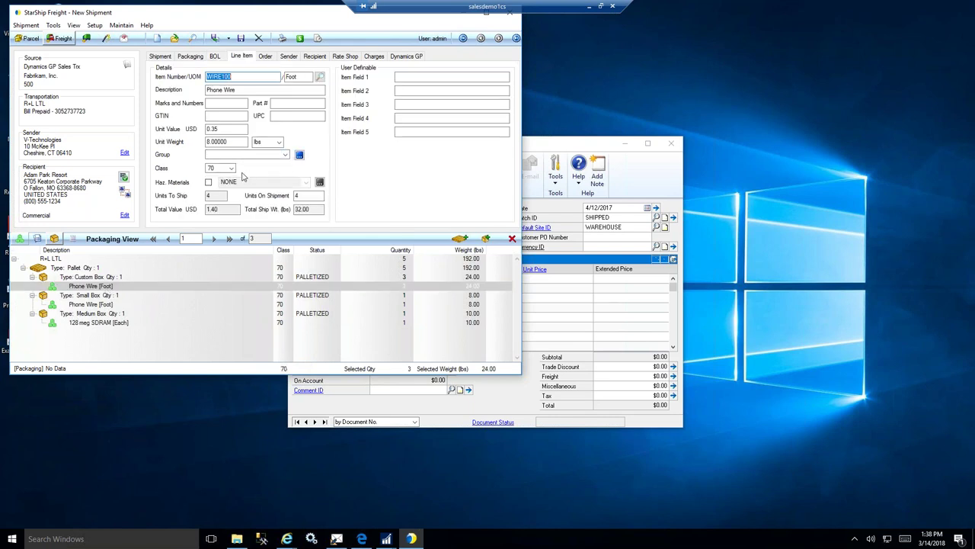
pyautogui.click(286, 156)
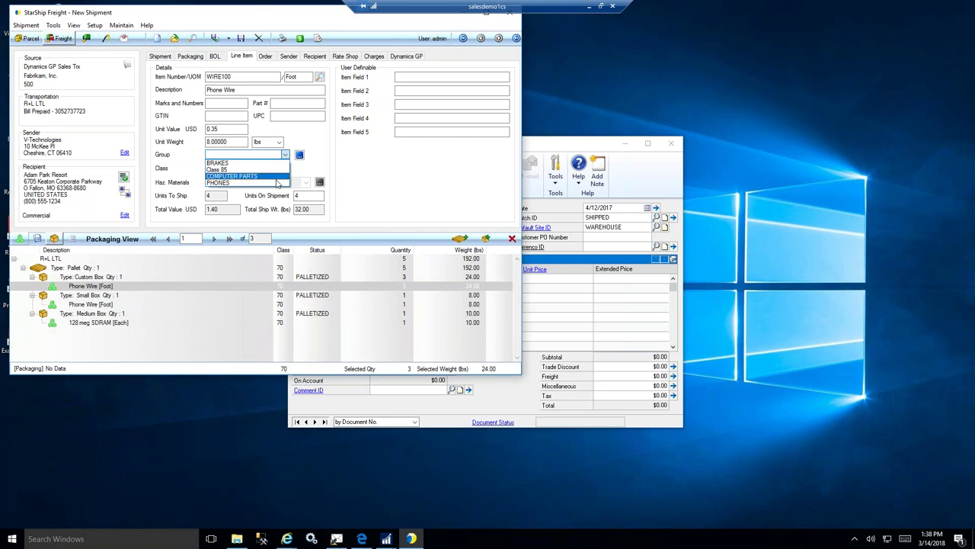
pyautogui.click(278, 183)
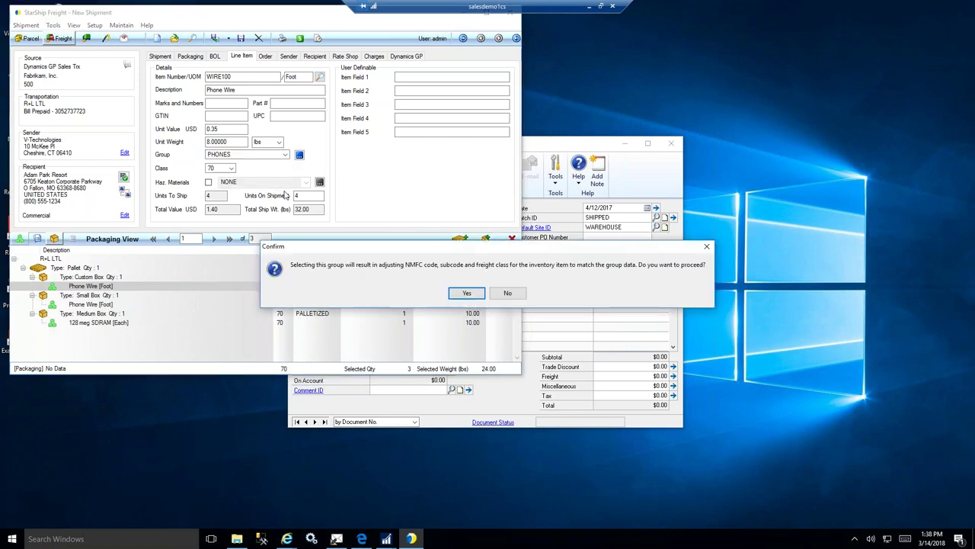
pyautogui.click(467, 294)
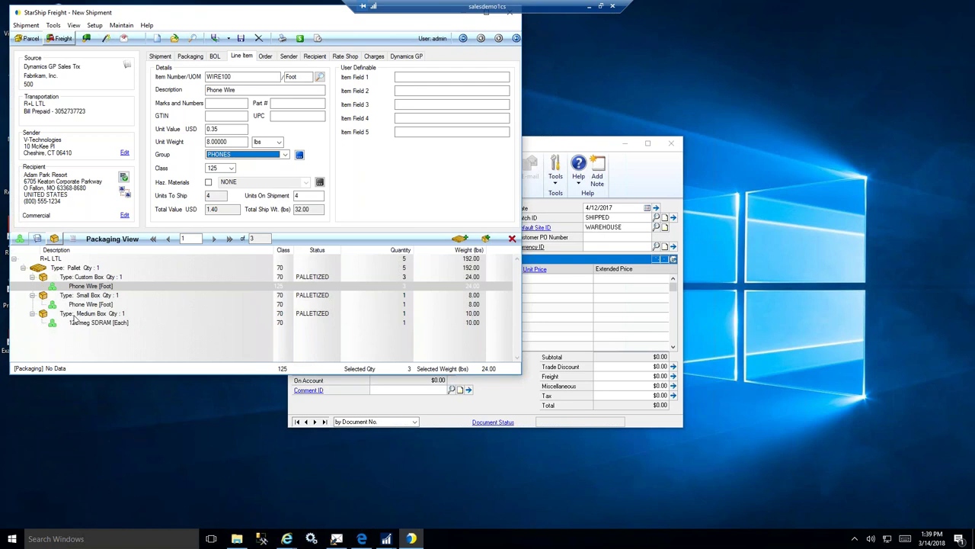
pyautogui.click(78, 306)
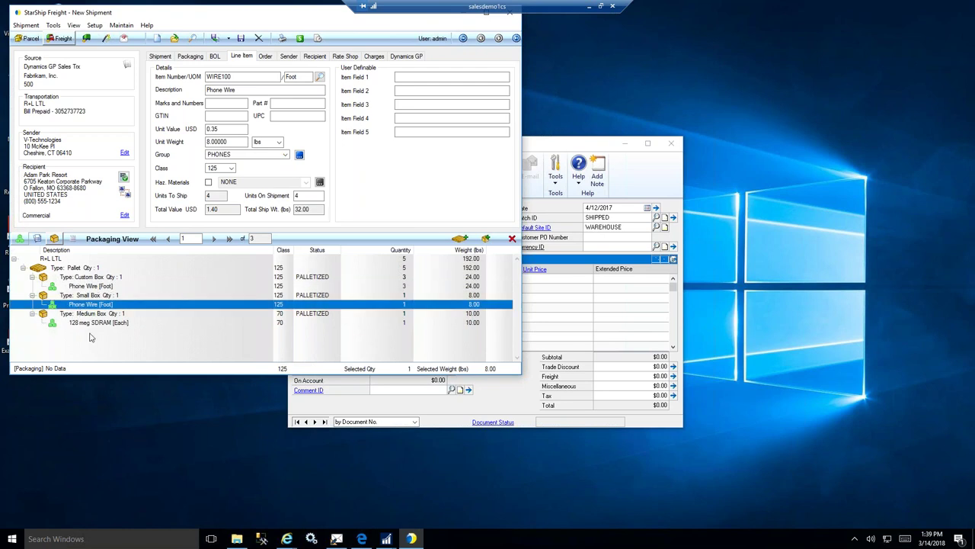
# - Assign the 128 meg SDRAM item to the COMPUTER PARTS group with its freight class adjustment, and ship and process the freight shipment
pyautogui.click(92, 323)
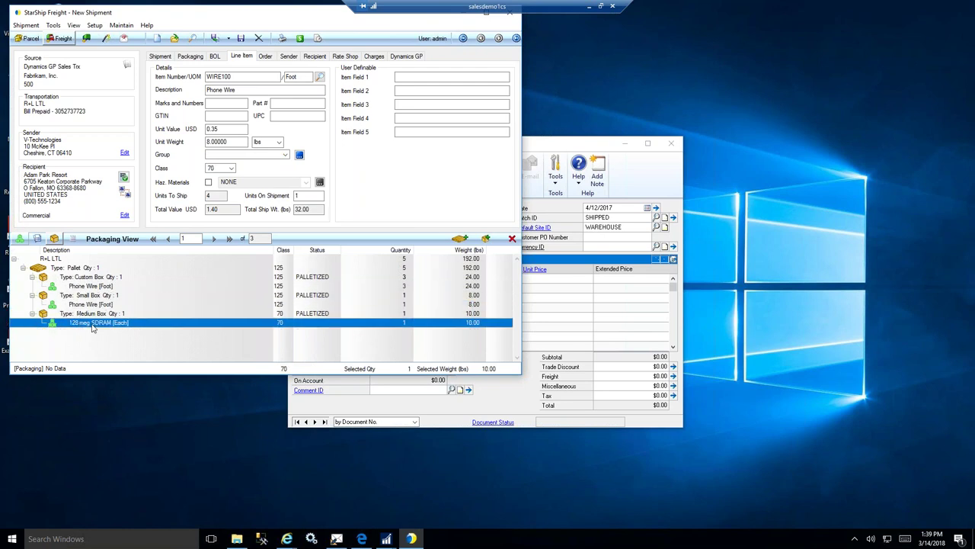
pyautogui.click(285, 155)
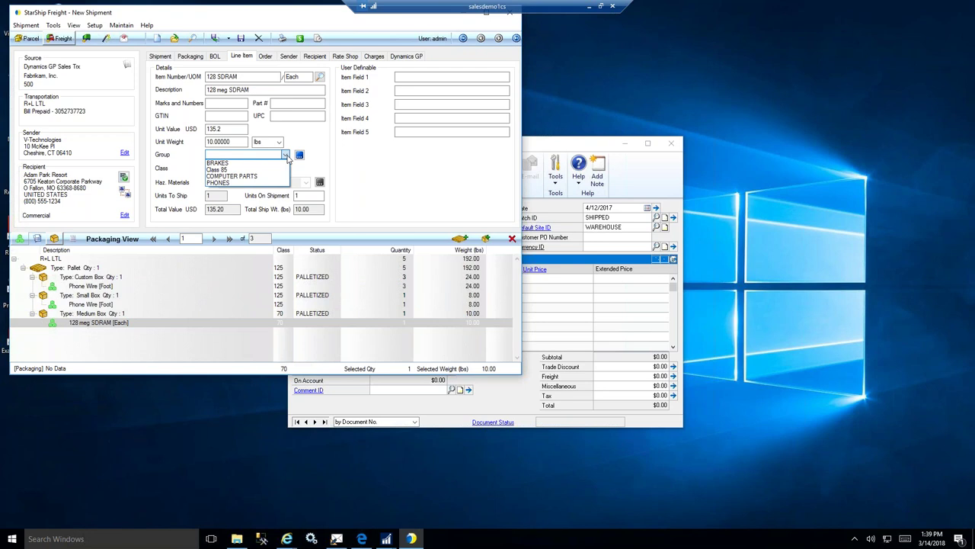
pyautogui.click(231, 176)
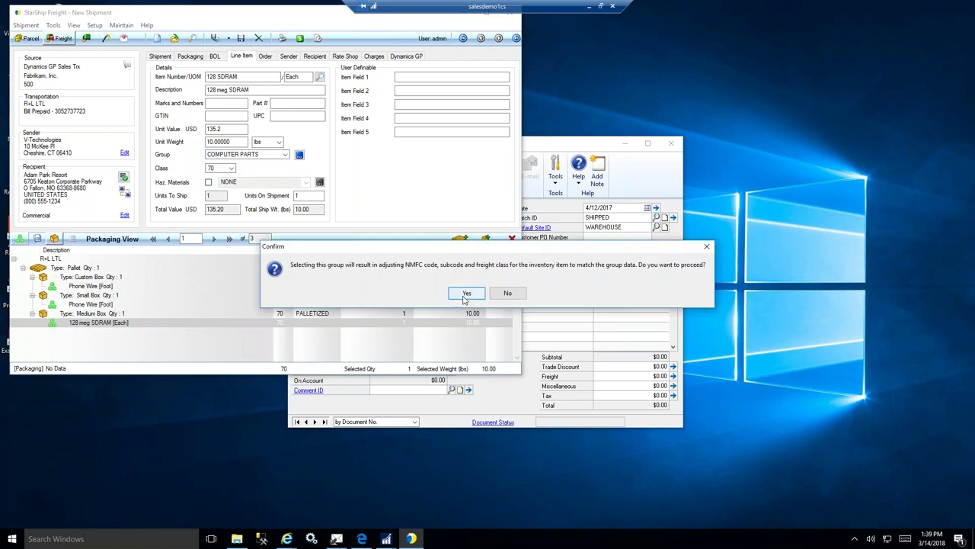
pyautogui.click(466, 294)
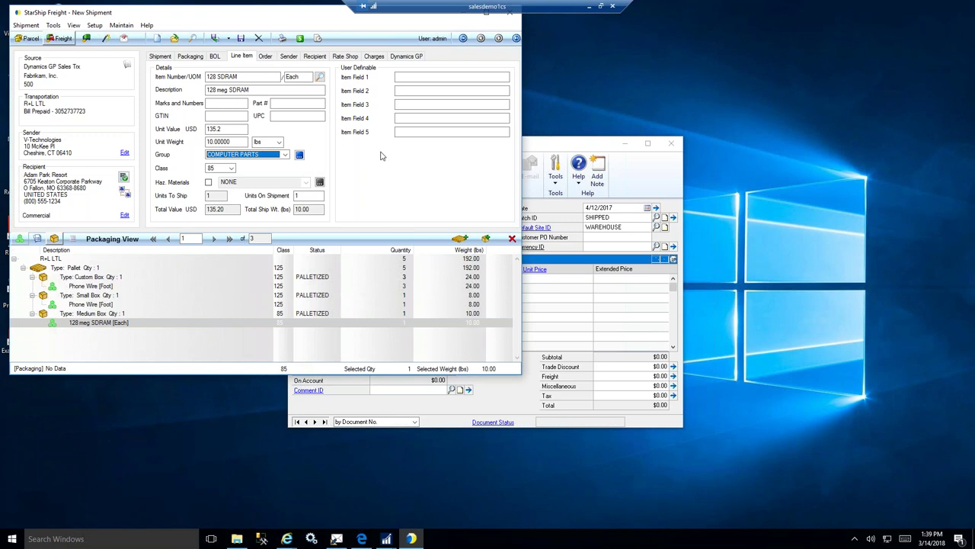
pyautogui.click(217, 38)
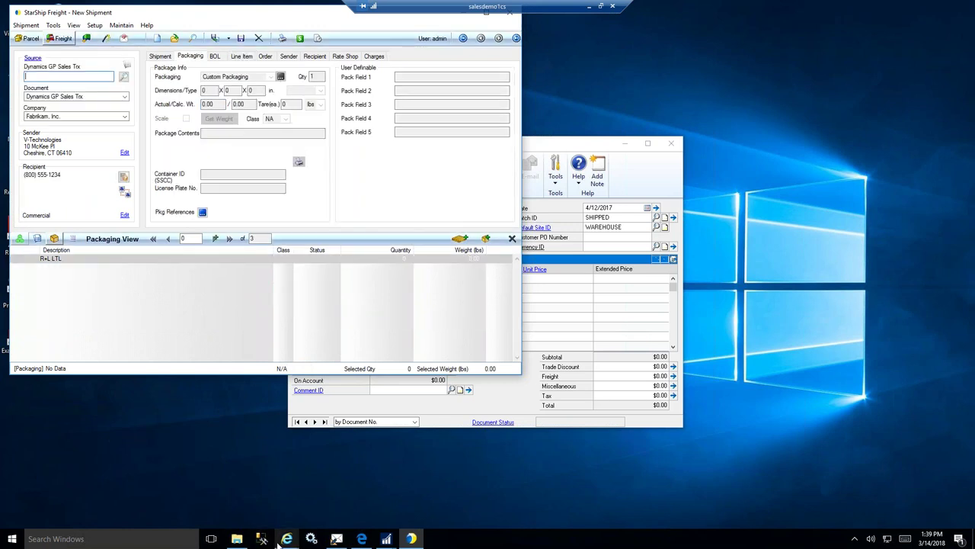
# - Switch to Microsoft Edge and review the sample Old Dominion, StarShip Straight, VICS and hazmat bills of lading
pyautogui.click(363, 538)
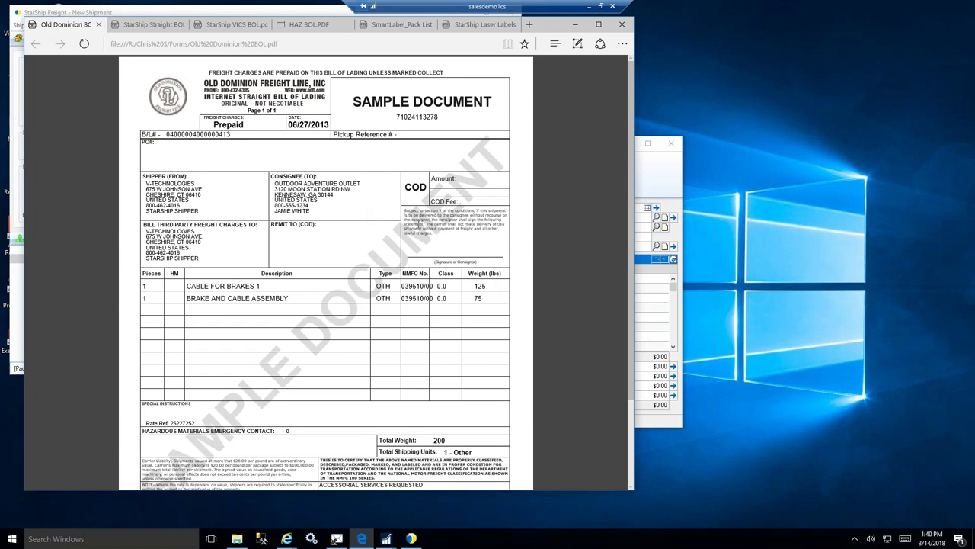
pyautogui.click(139, 27)
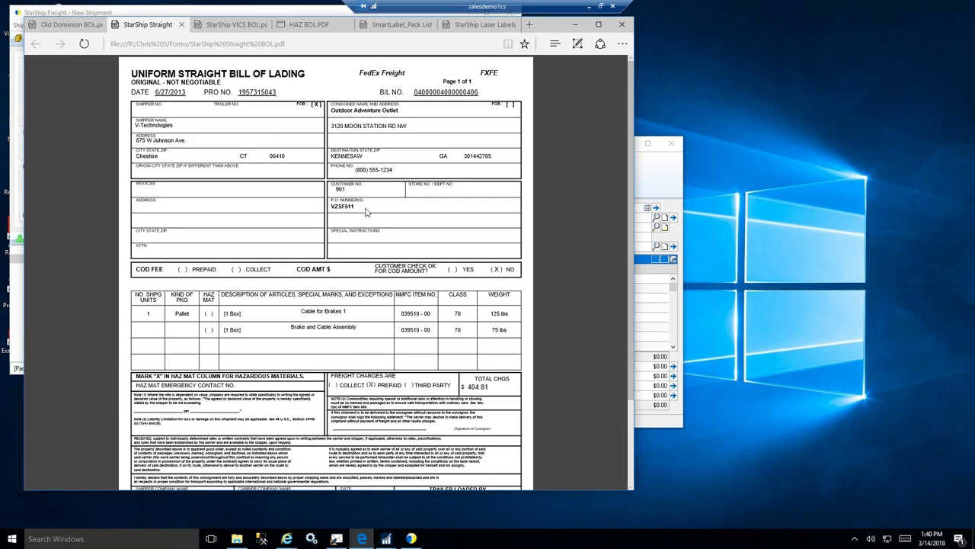
pyautogui.click(233, 24)
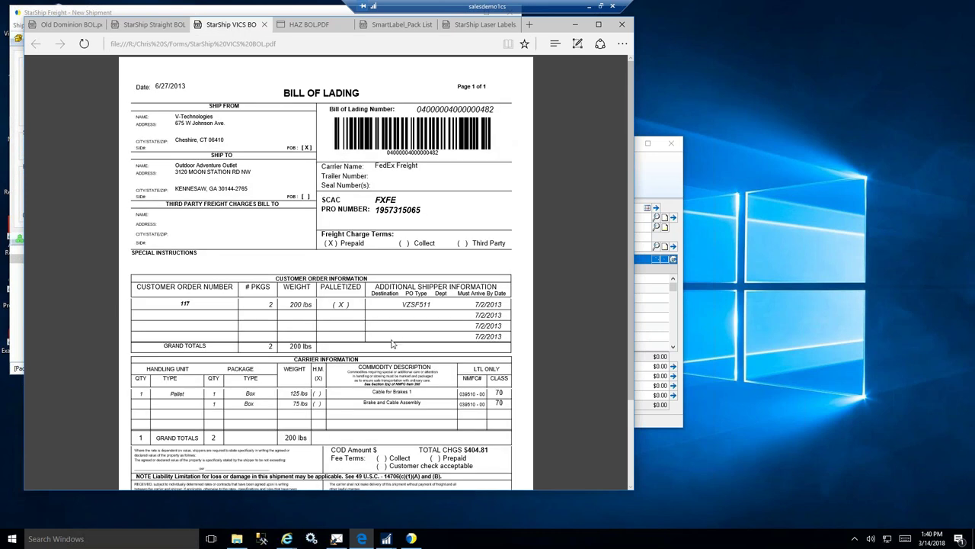
pyautogui.click(306, 25)
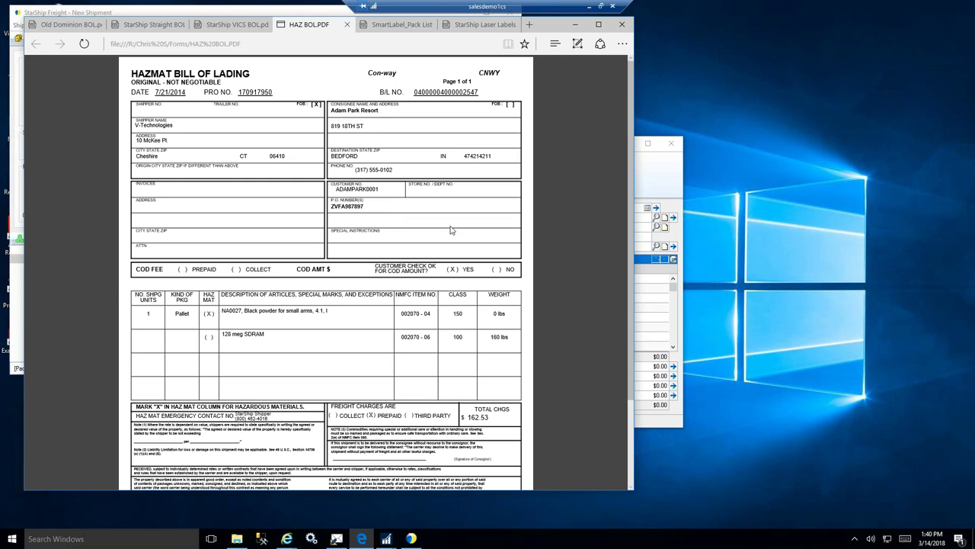
pyautogui.click(575, 25)
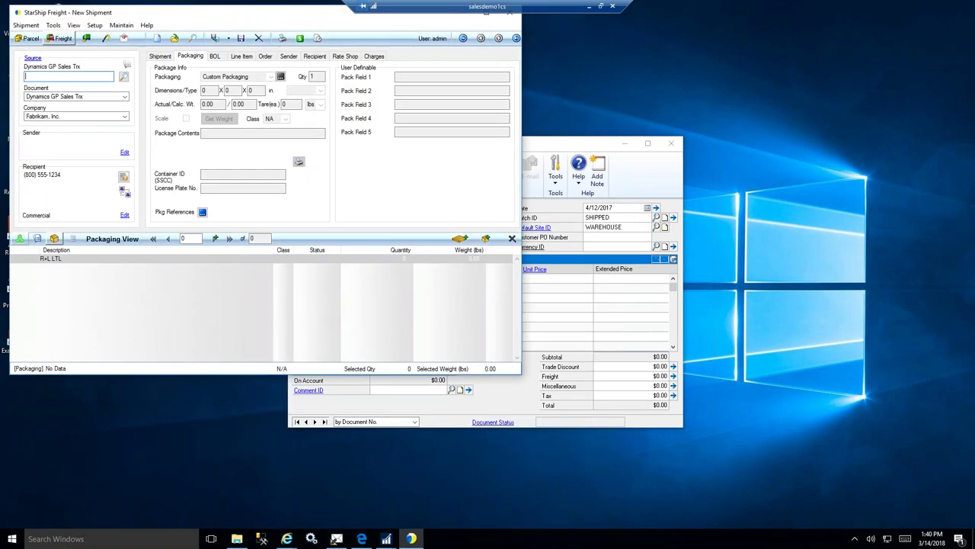
# - Examine the Straight bill of lading template's layout from the printing setup, and close the template and setup without changes
pyautogui.click(93, 26)
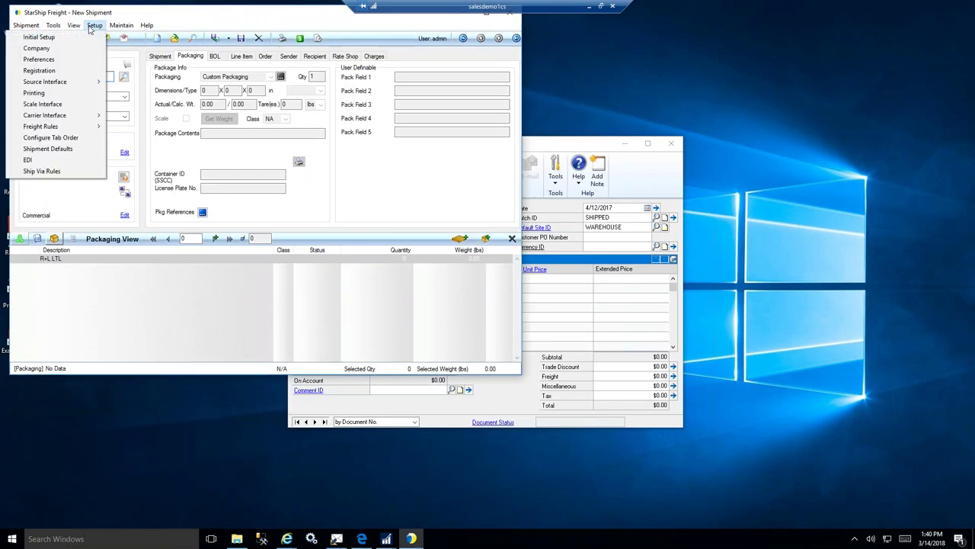
pyautogui.click(73, 96)
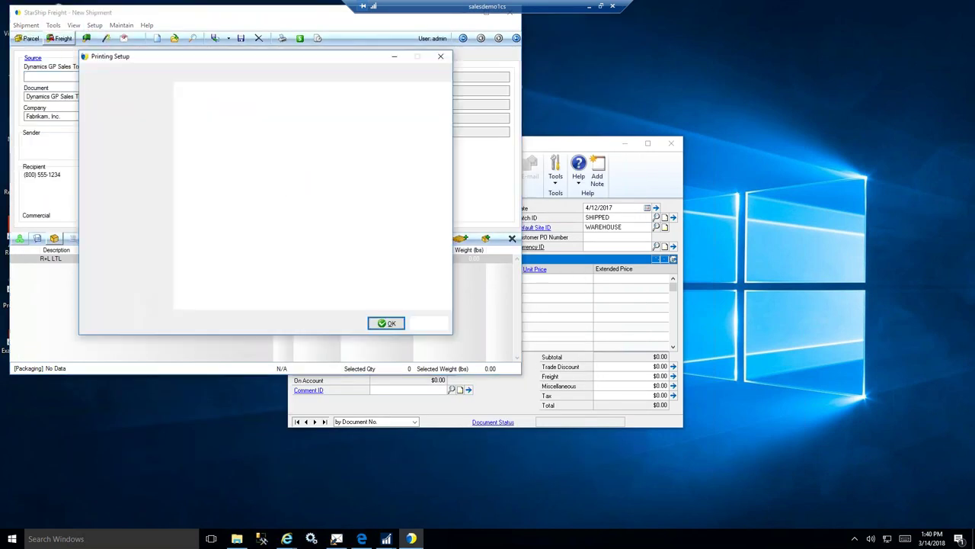
pyautogui.click(95, 142)
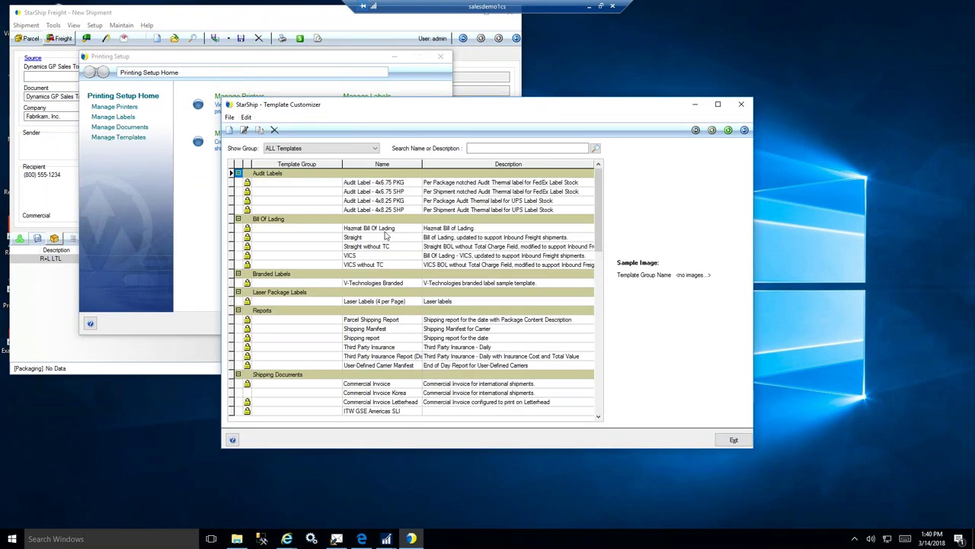
pyautogui.click(385, 231)
pyautogui.click(385, 238)
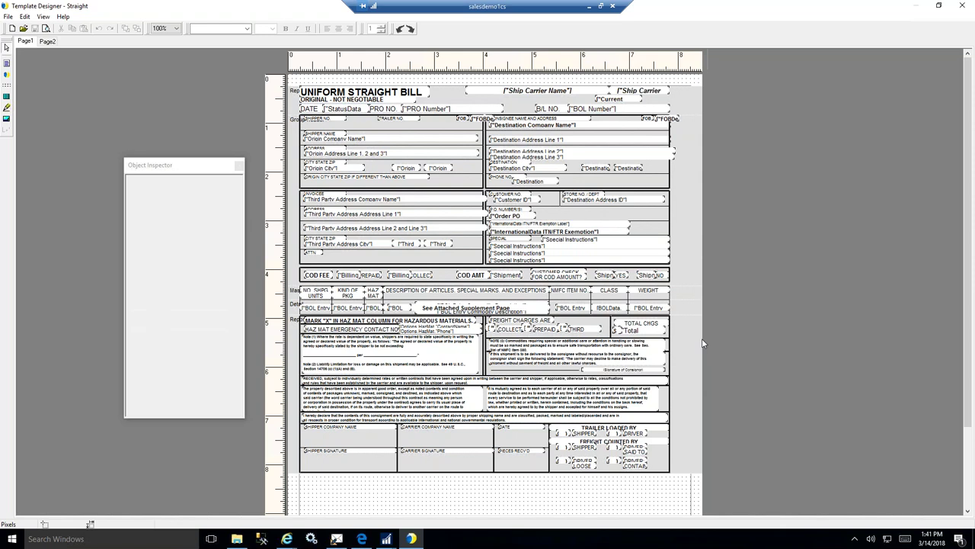
pyautogui.click(940, 6)
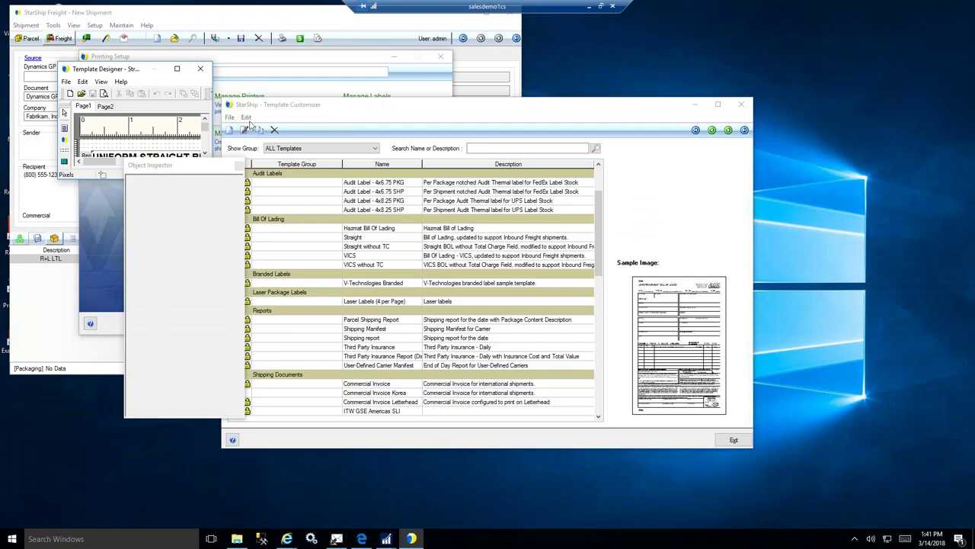
pyautogui.click(201, 68)
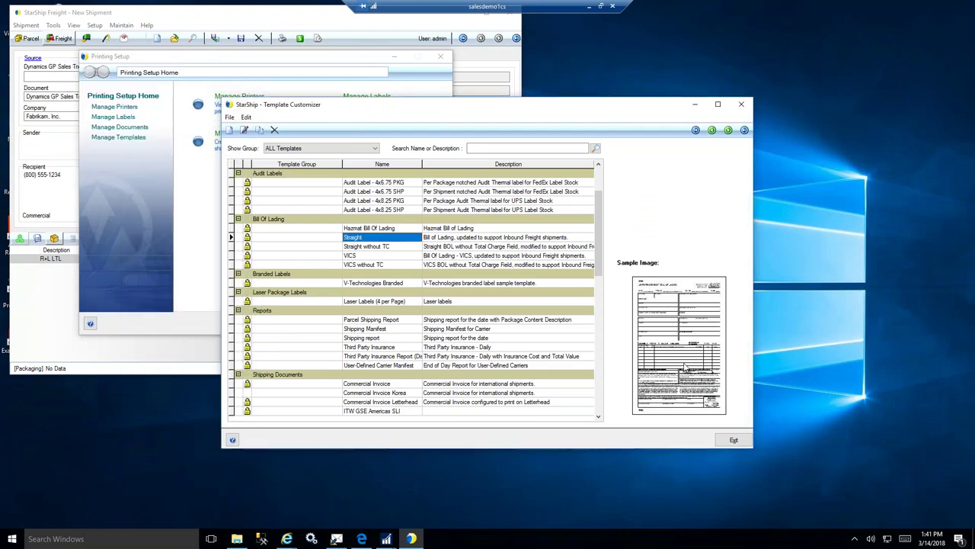
pyautogui.click(733, 440)
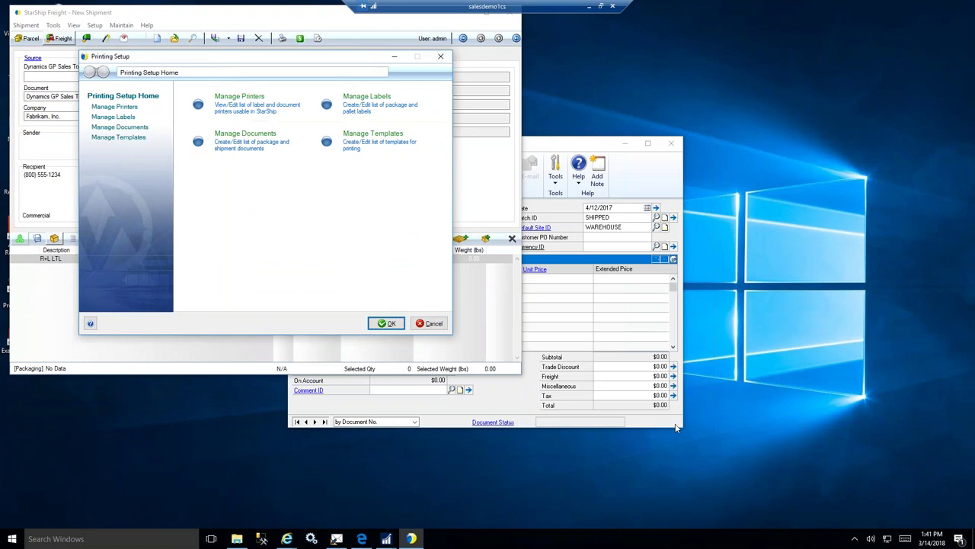
pyautogui.click(429, 323)
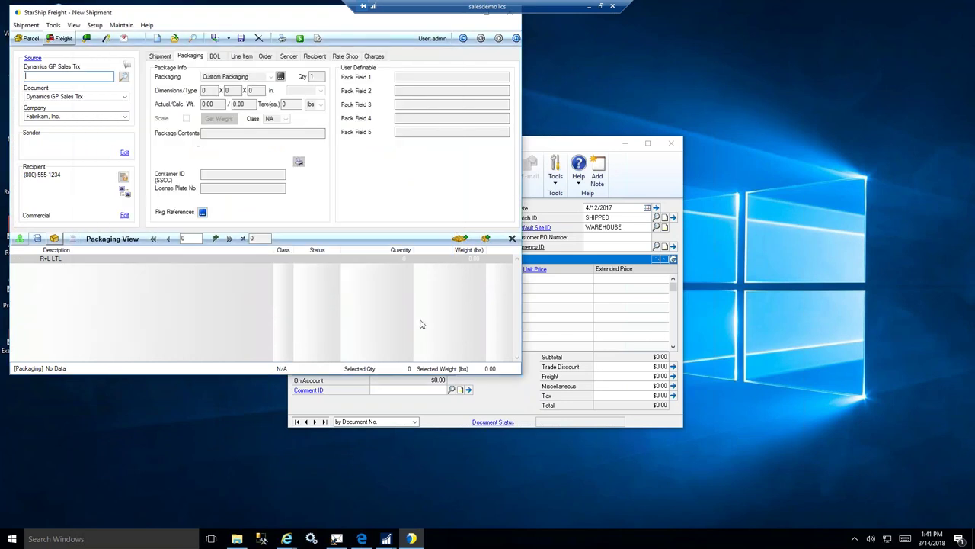
# - Switch to the eNotify Template Designer and examine the shipment data and local file attachment options for the parcel ship notification, attaching nothing
pyautogui.click(340, 539)
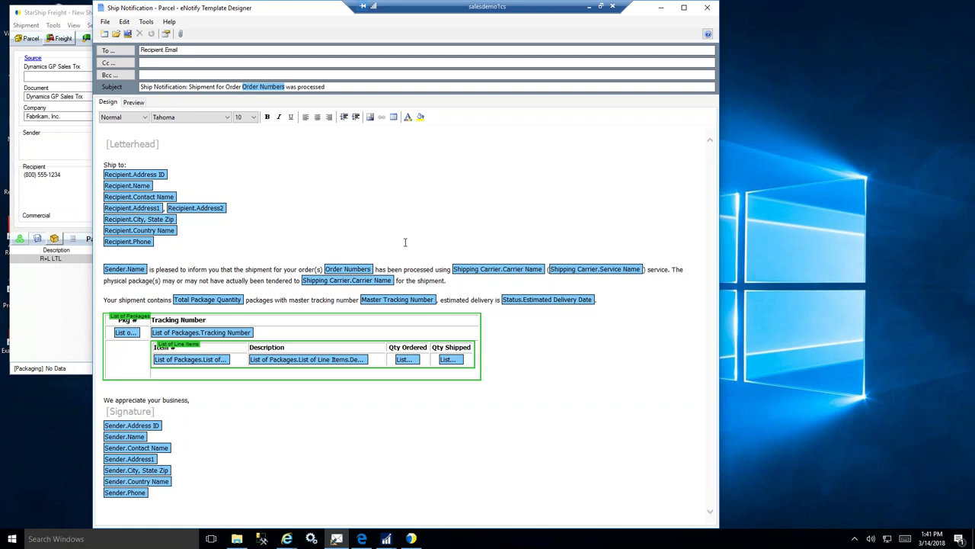
pyautogui.click(183, 36)
pyautogui.click(356, 248)
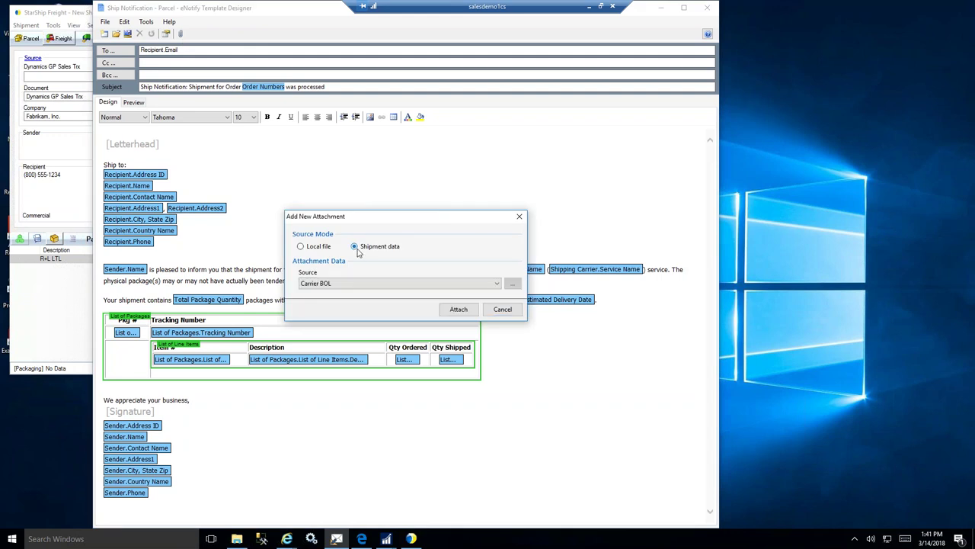
pyautogui.click(499, 284)
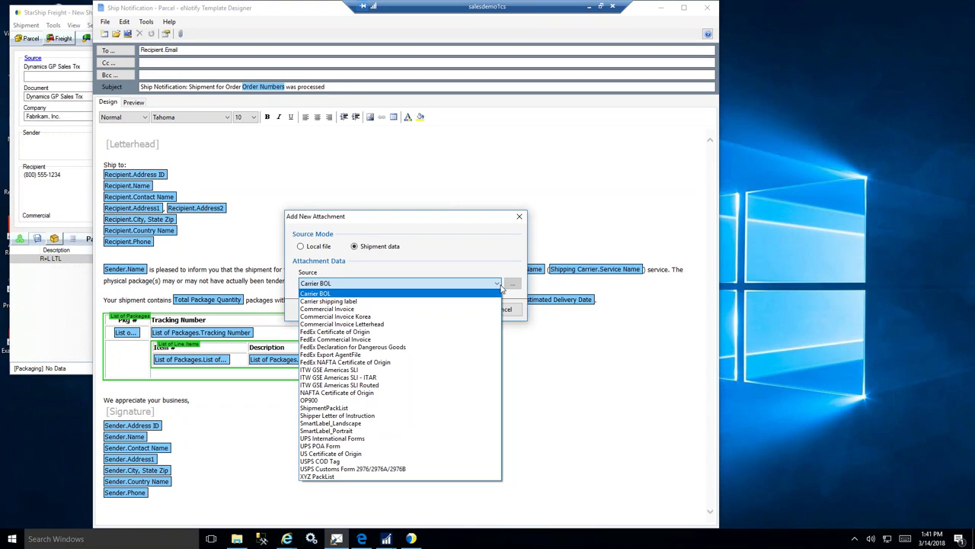
pyautogui.click(302, 249)
pyautogui.click(301, 248)
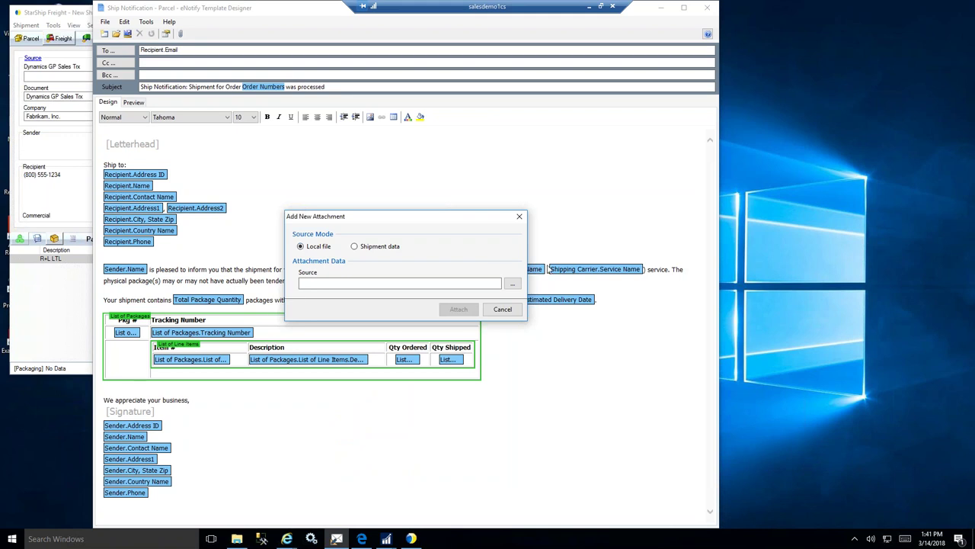
pyautogui.click(500, 310)
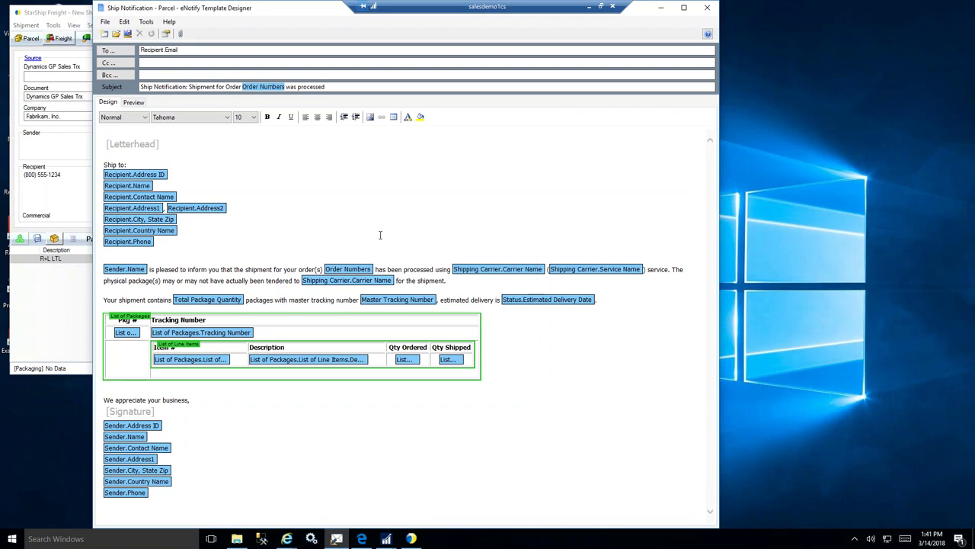
# - Review the parcel ship notification's template properties and its custom send schedule options, keeping the schedule at Immediate
pyautogui.click(166, 35)
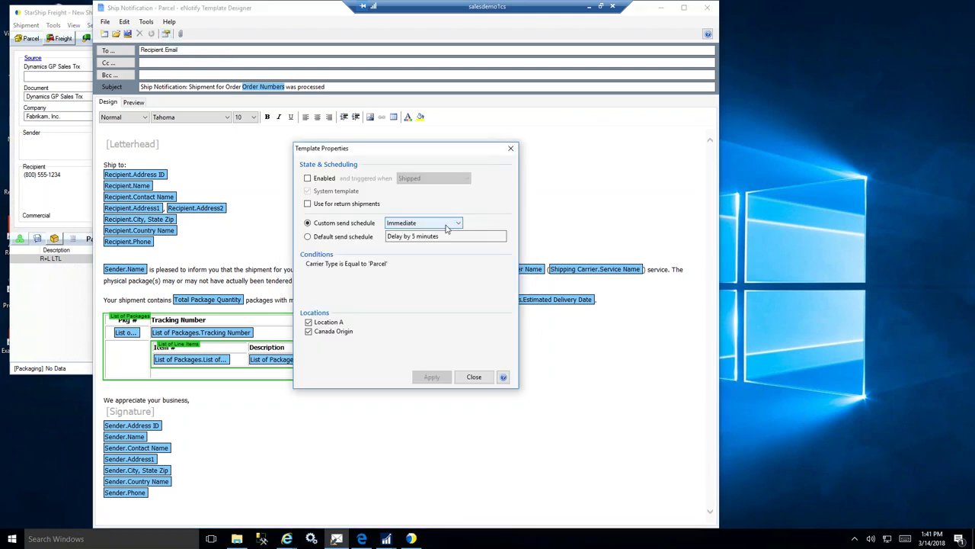
pyautogui.click(458, 224)
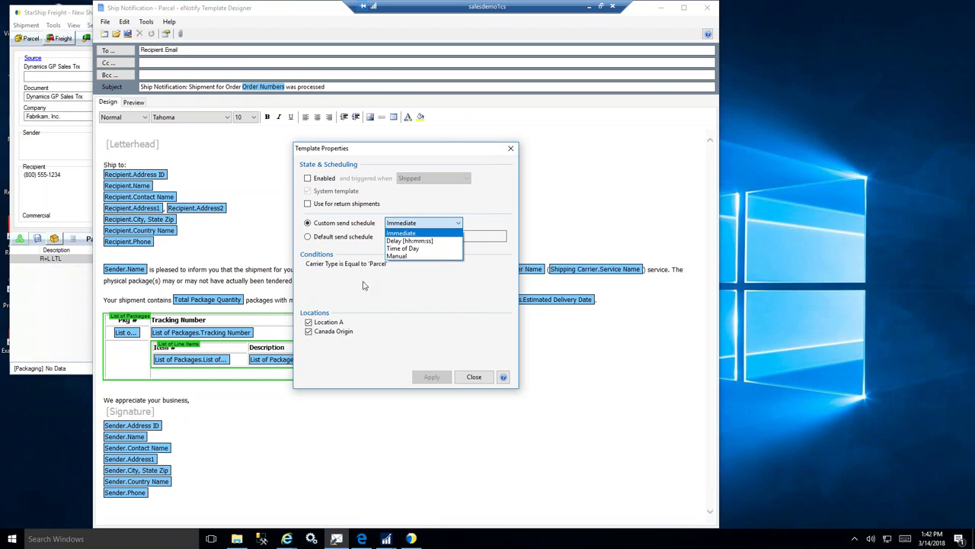
pyautogui.click(474, 380)
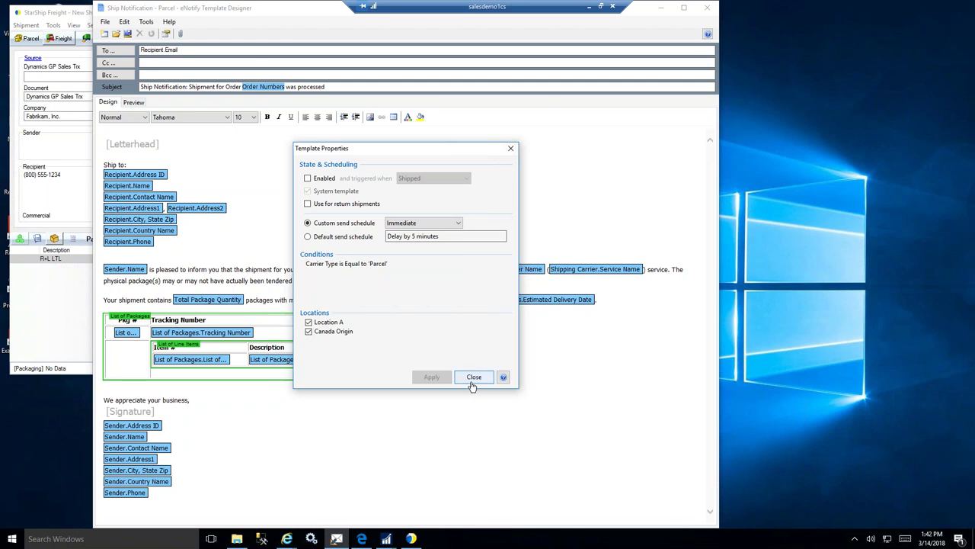
pyautogui.click(472, 381)
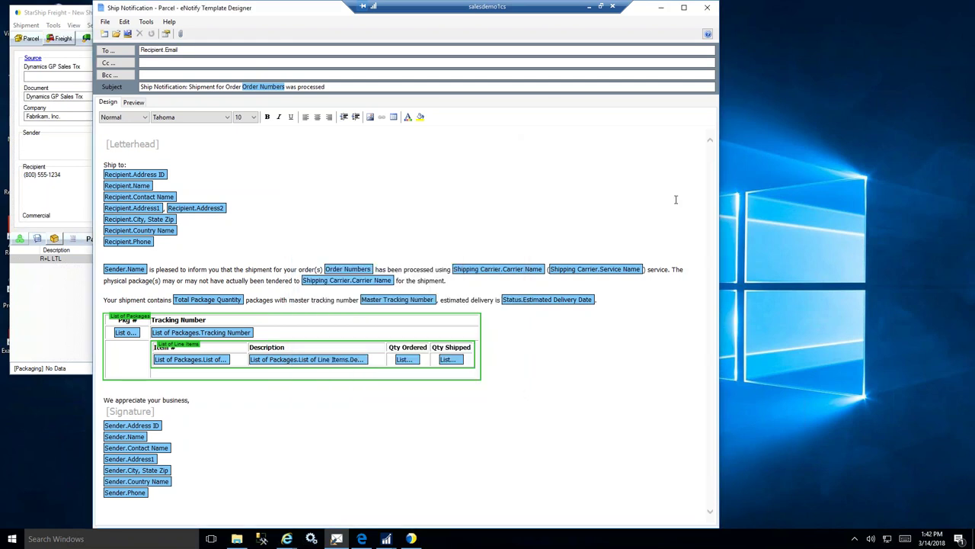
# - Switch to the dashboard in Internet Explorer and review the shipment search properties, choosing Tracking number and cancelling without searching
pyautogui.click(662, 7)
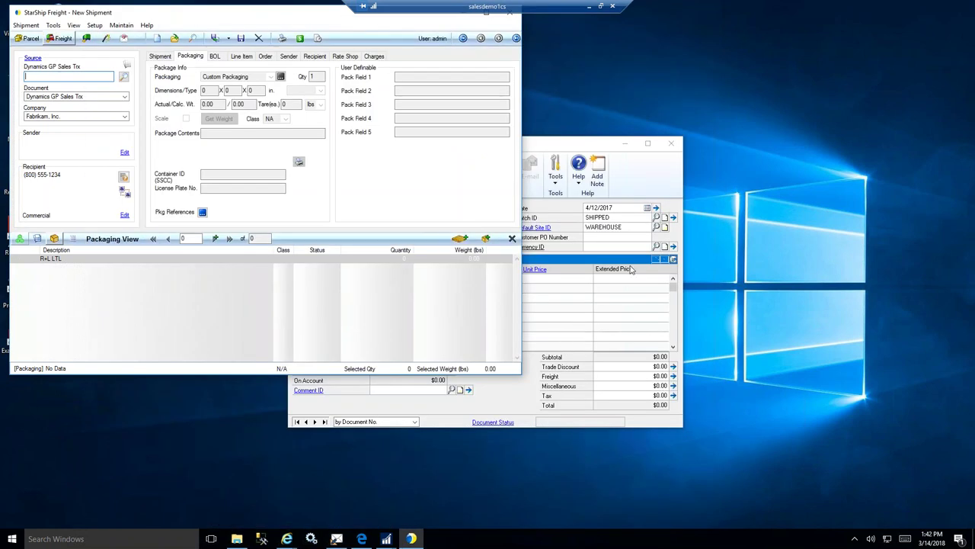
pyautogui.click(625, 143)
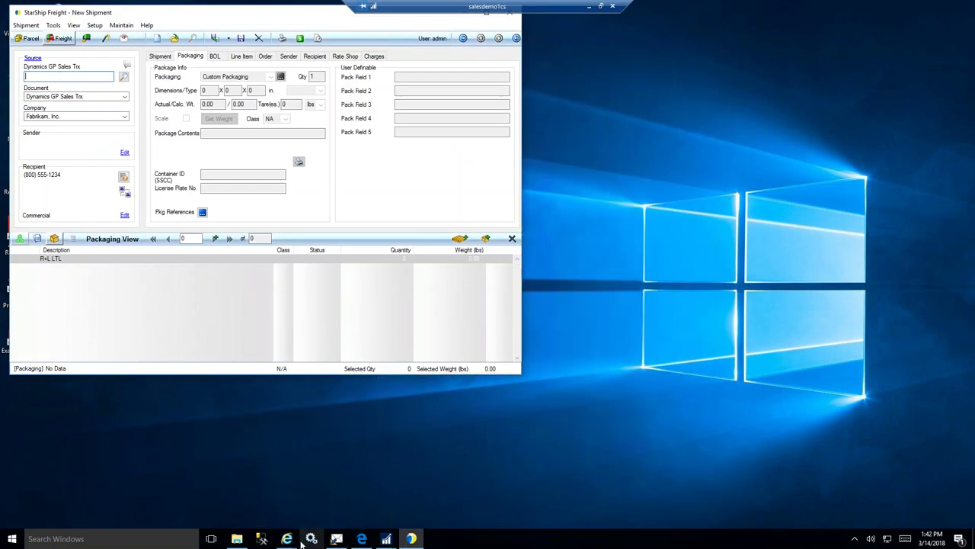
pyautogui.moveTo(286, 538)
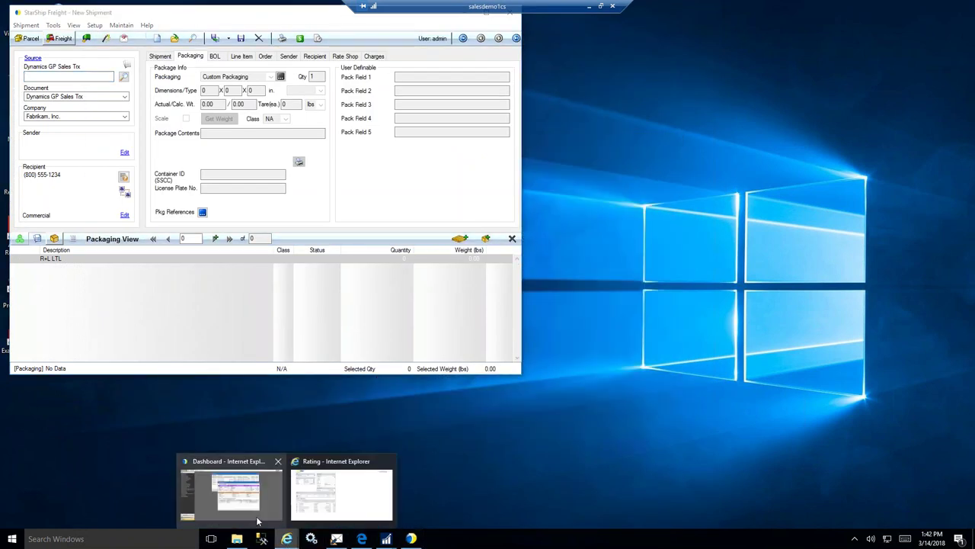
pyautogui.click(258, 520)
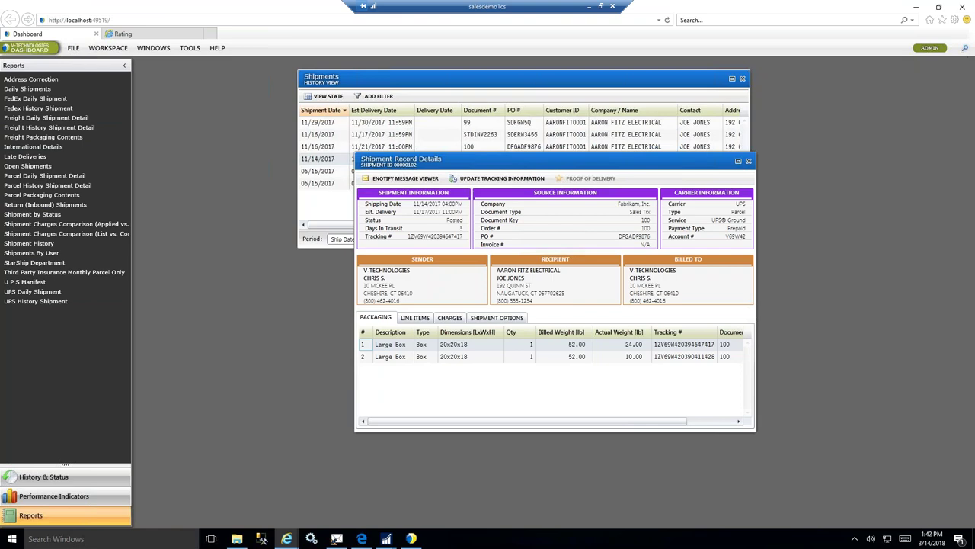
pyautogui.click(964, 51)
pyautogui.click(582, 272)
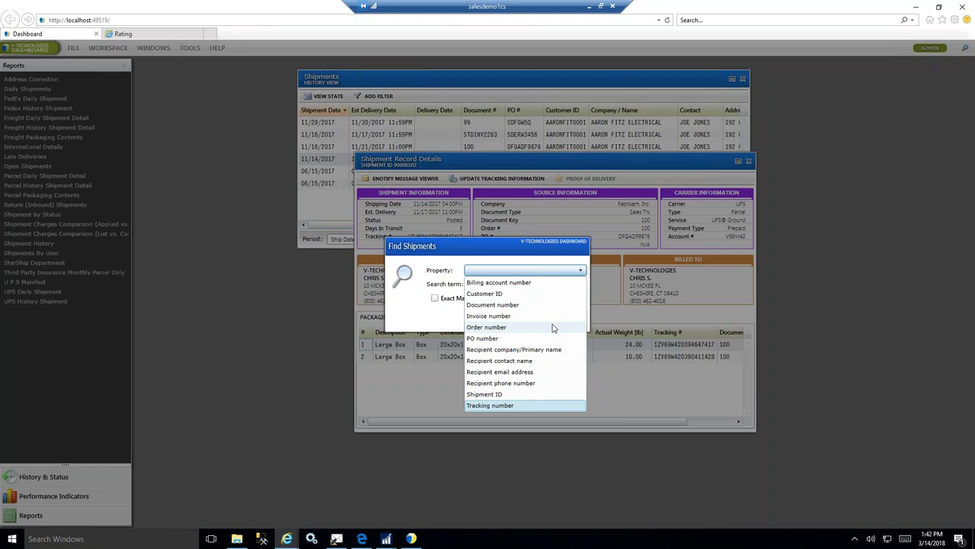
pyautogui.click(533, 404)
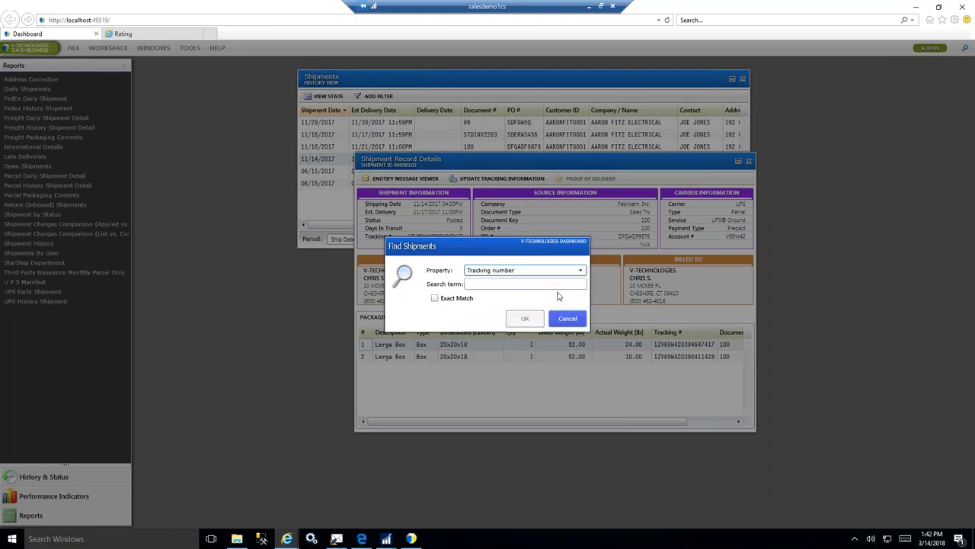
pyautogui.click(567, 318)
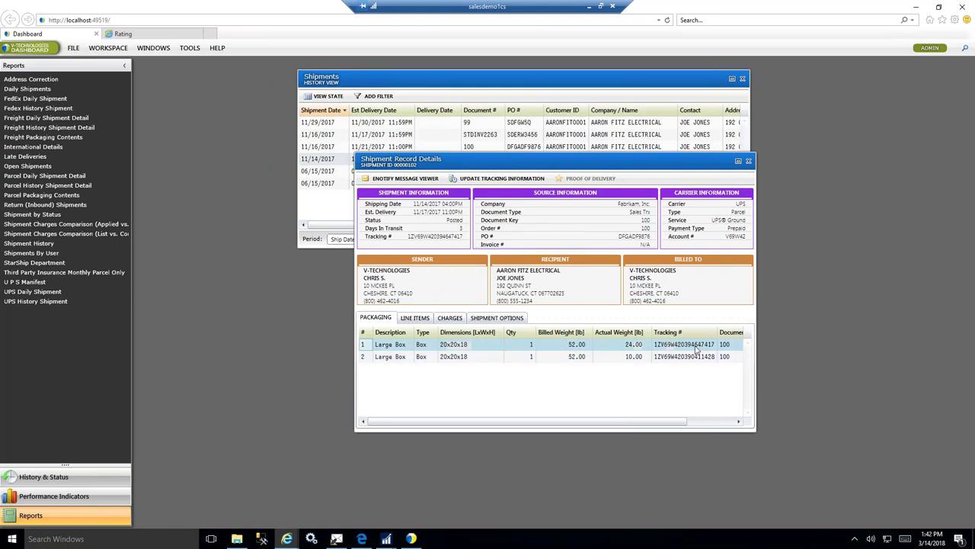
# - Examine the line items, charges, shipment options and packaging in the open UPS shipment record, and move the record window aside
pyautogui.click(412, 318)
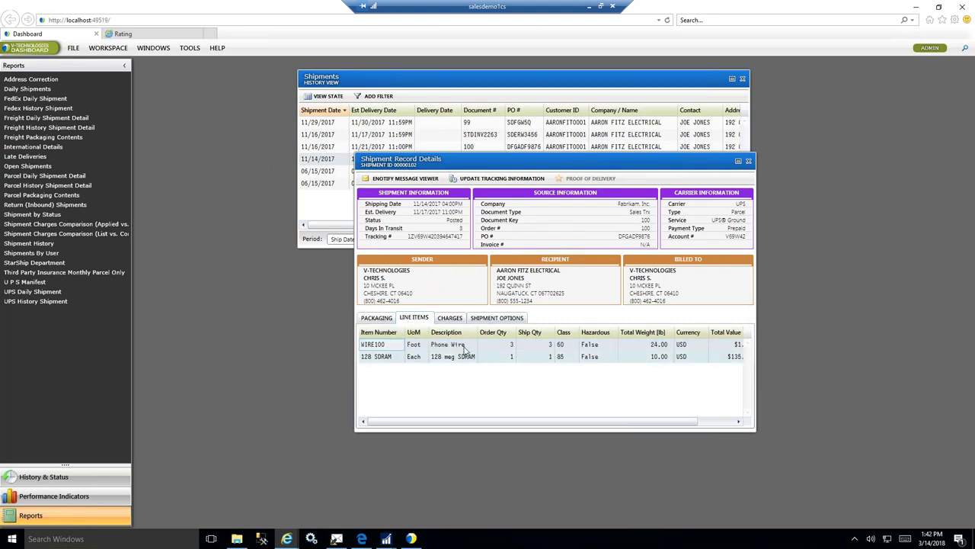
pyautogui.click(451, 318)
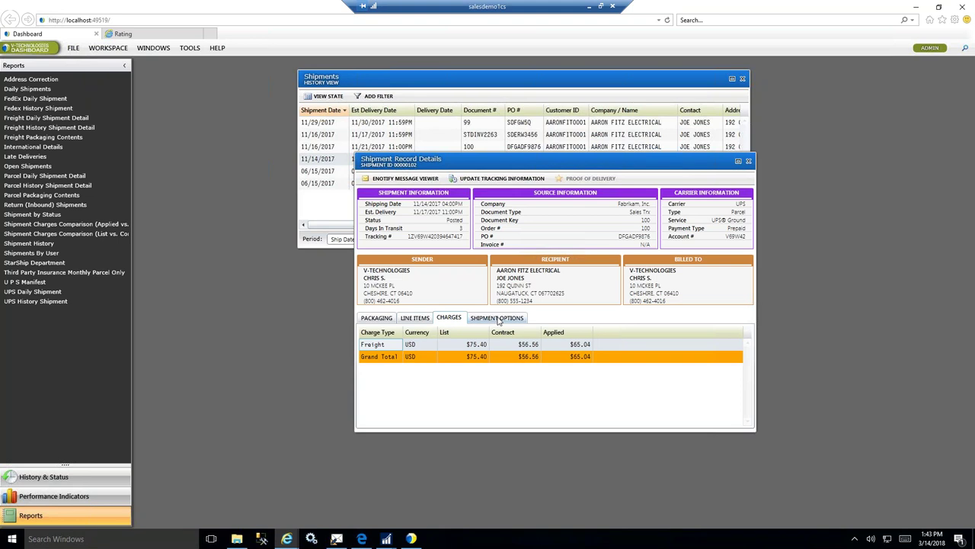
pyautogui.click(497, 318)
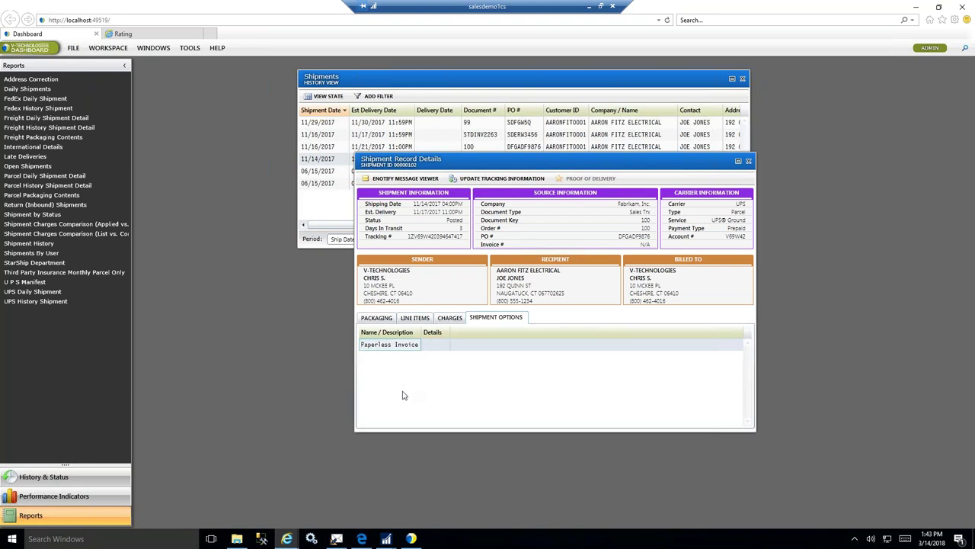
pyautogui.click(377, 317)
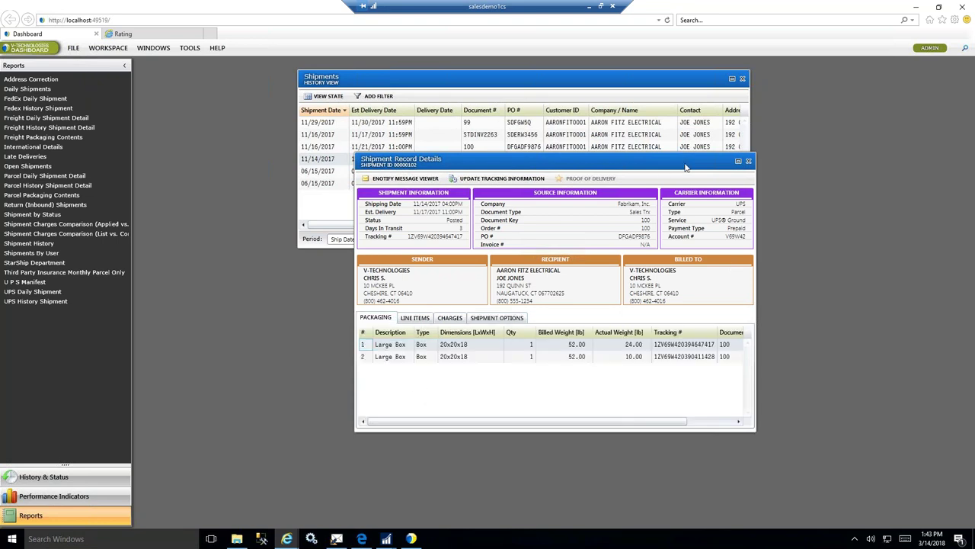
pyautogui.moveTo(679, 167); pyautogui.dragTo(617, 177)
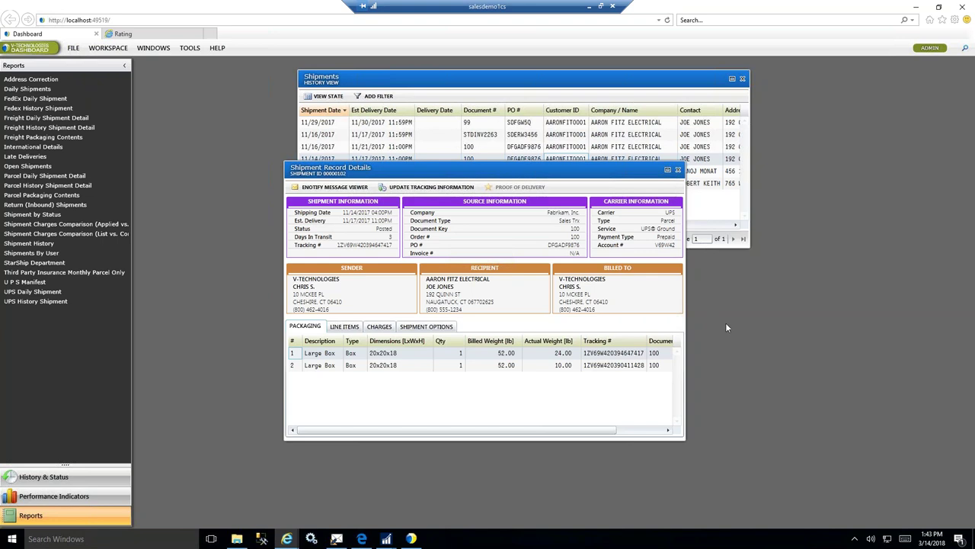
# - Switch back to StarShip Freight and open the inventory item 5-CONTRACTS for editing
pyautogui.click(918, 9)
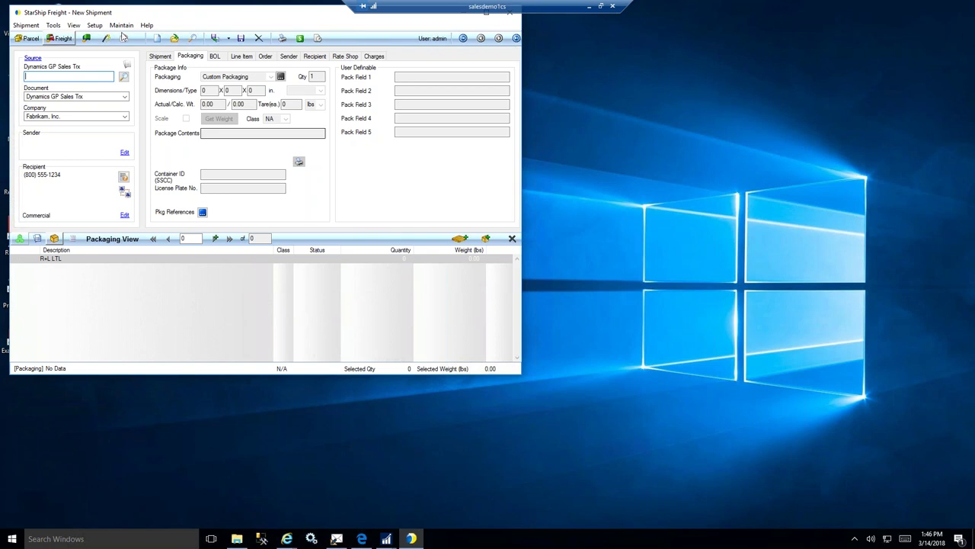
pyautogui.click(121, 29)
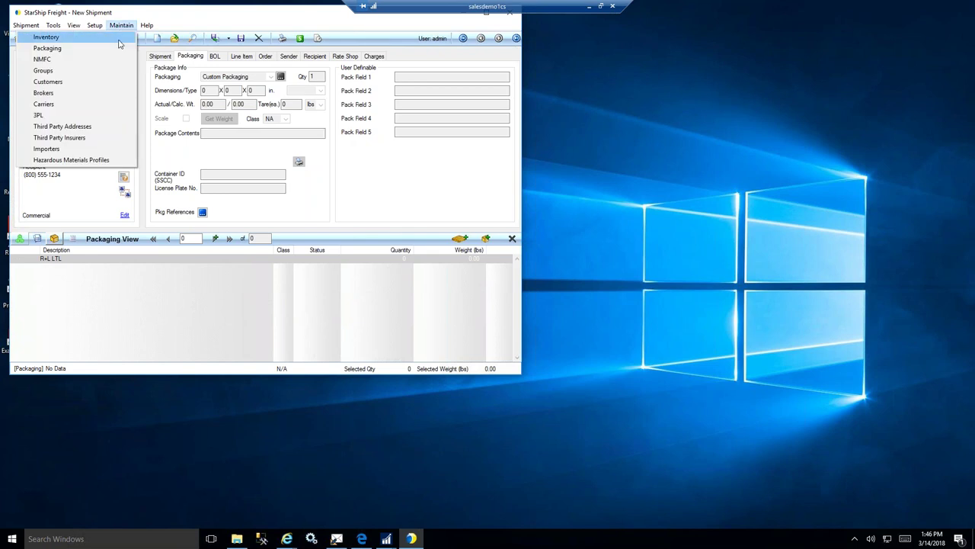
pyautogui.click(46, 36)
pyautogui.click(215, 125)
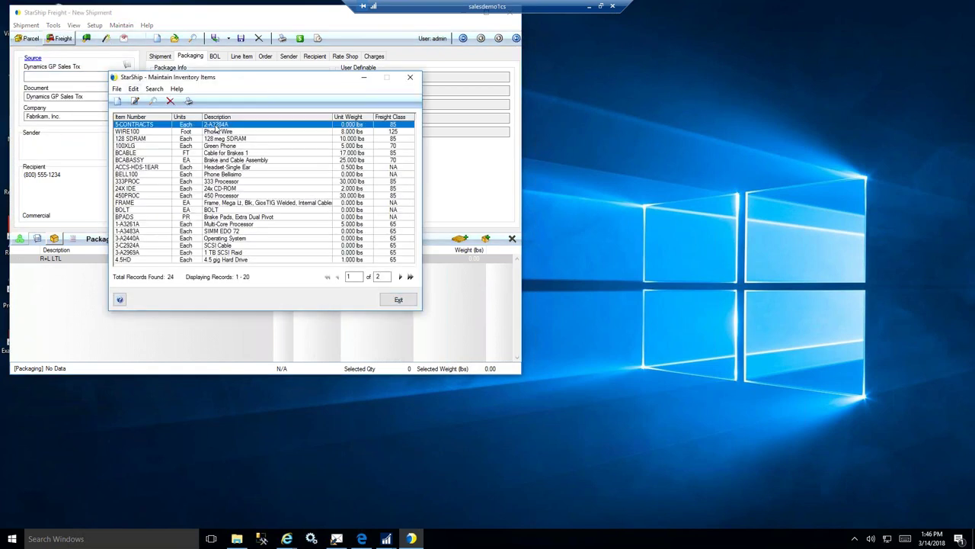
pyautogui.doubleClick(231, 135)
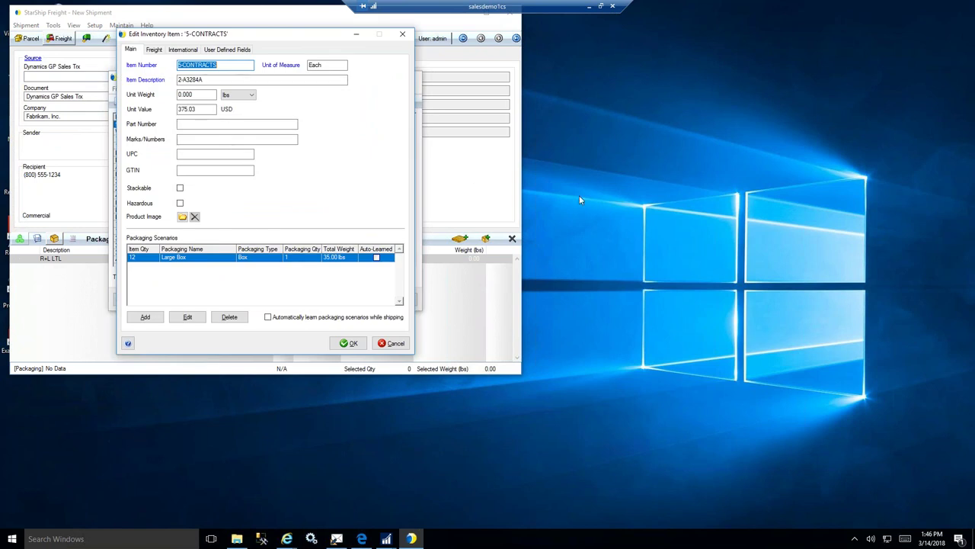
# - Add a packaging scenario of 6 items per Medium Box to item 5-CONTRACTS, save it and close the inventory list
pyautogui.click(146, 319)
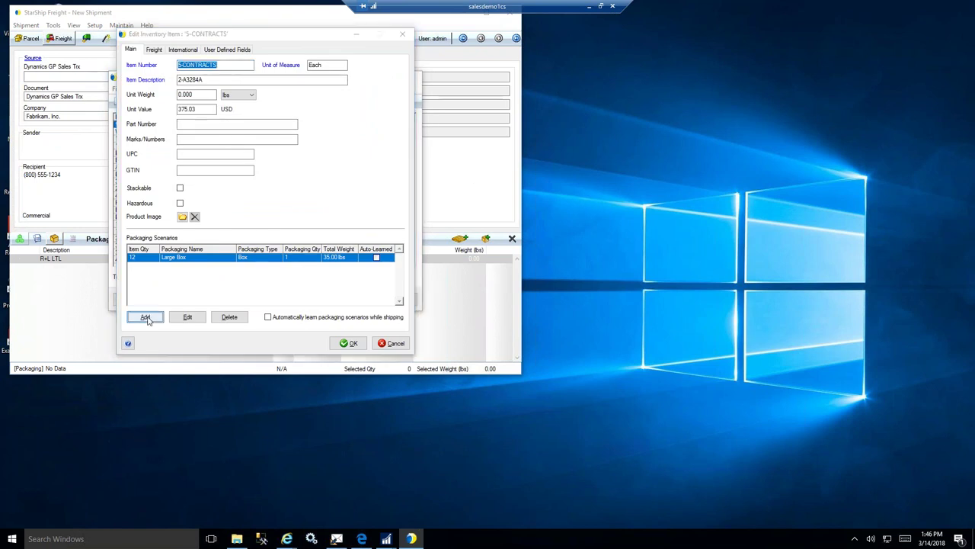
pyautogui.write('6')
pyautogui.click(311, 167)
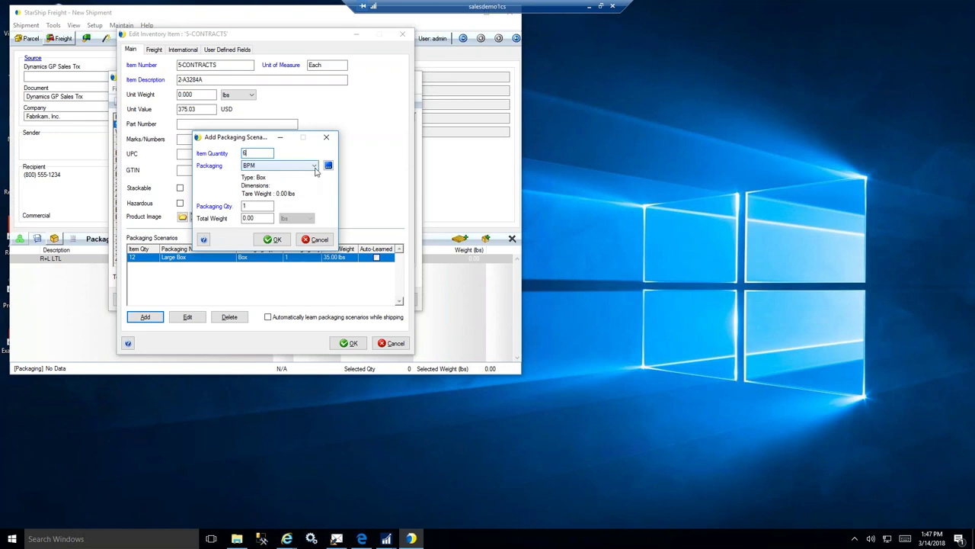
pyautogui.scroll(-1, 332, 197)
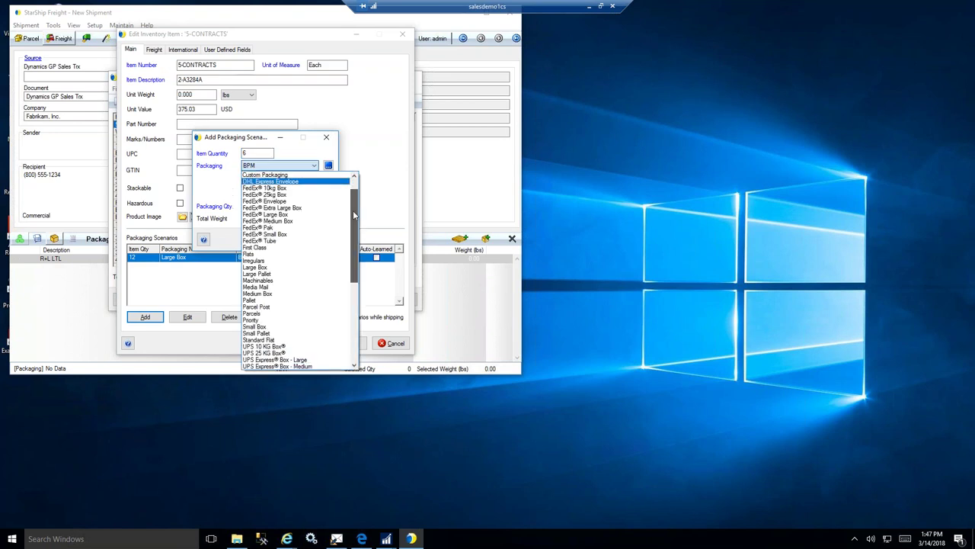
pyautogui.click(325, 300)
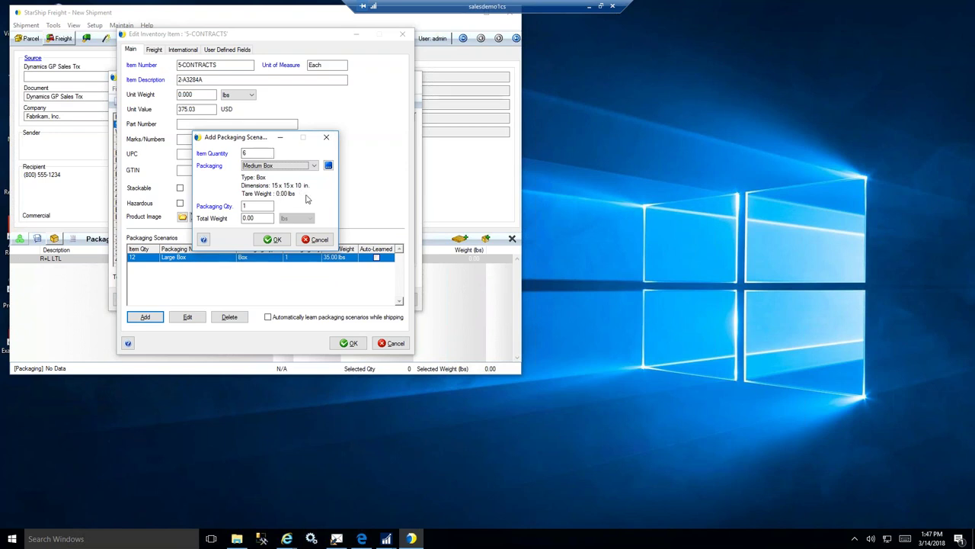
pyautogui.click(275, 240)
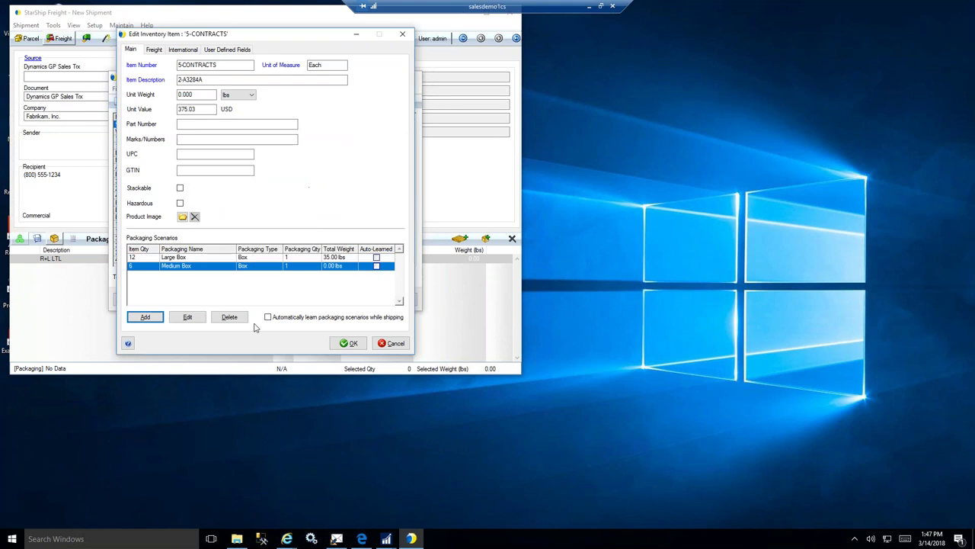
pyautogui.click(344, 346)
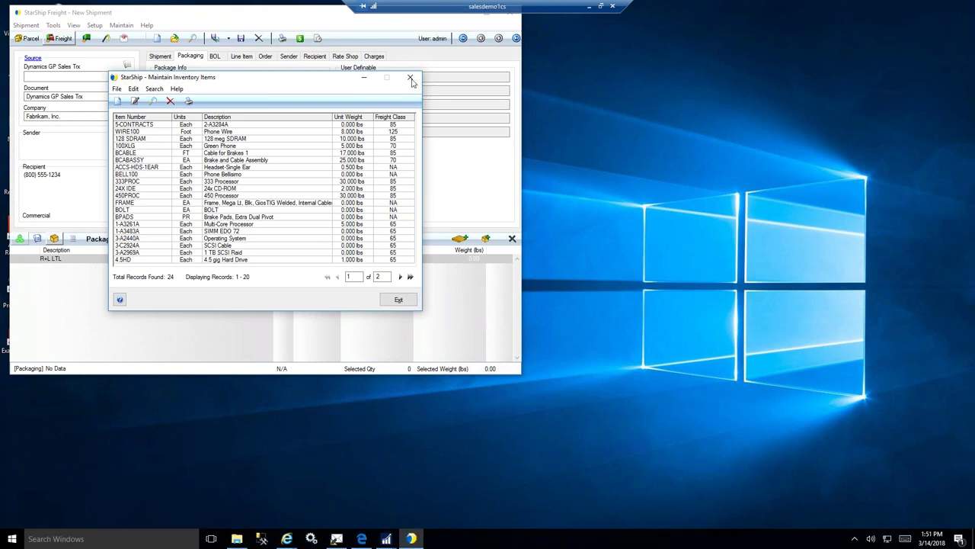
pyautogui.click(411, 79)
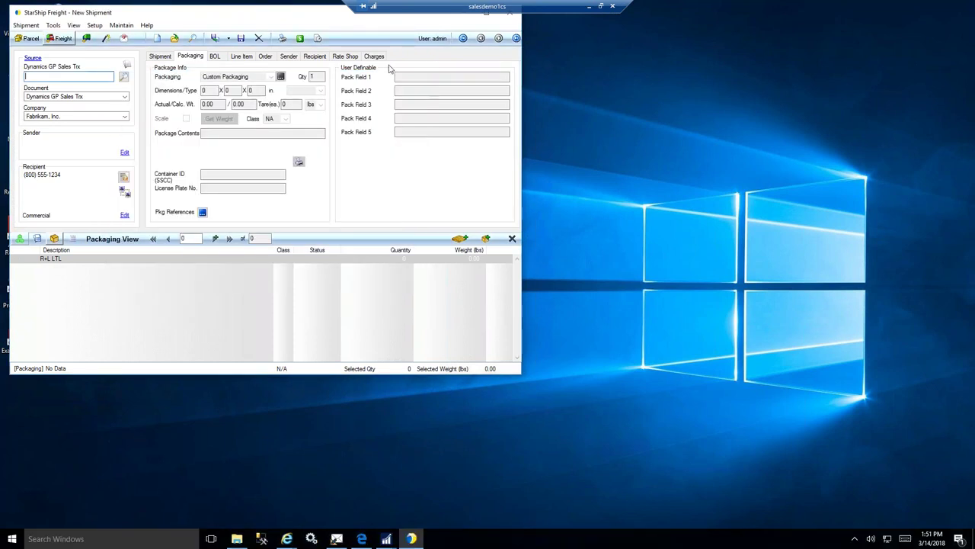
# - Show the ship and process options for the new freight shipment, including creating a return
pyautogui.click(228, 38)
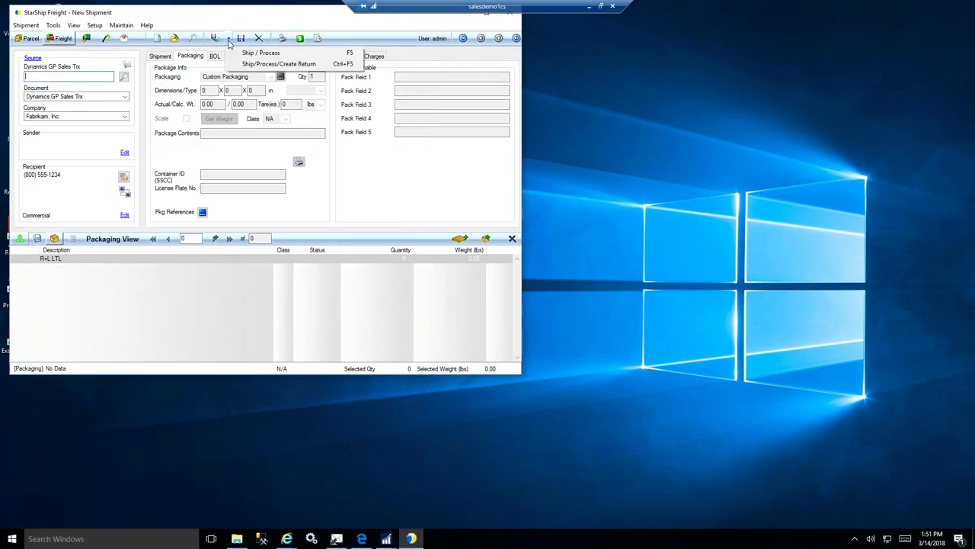